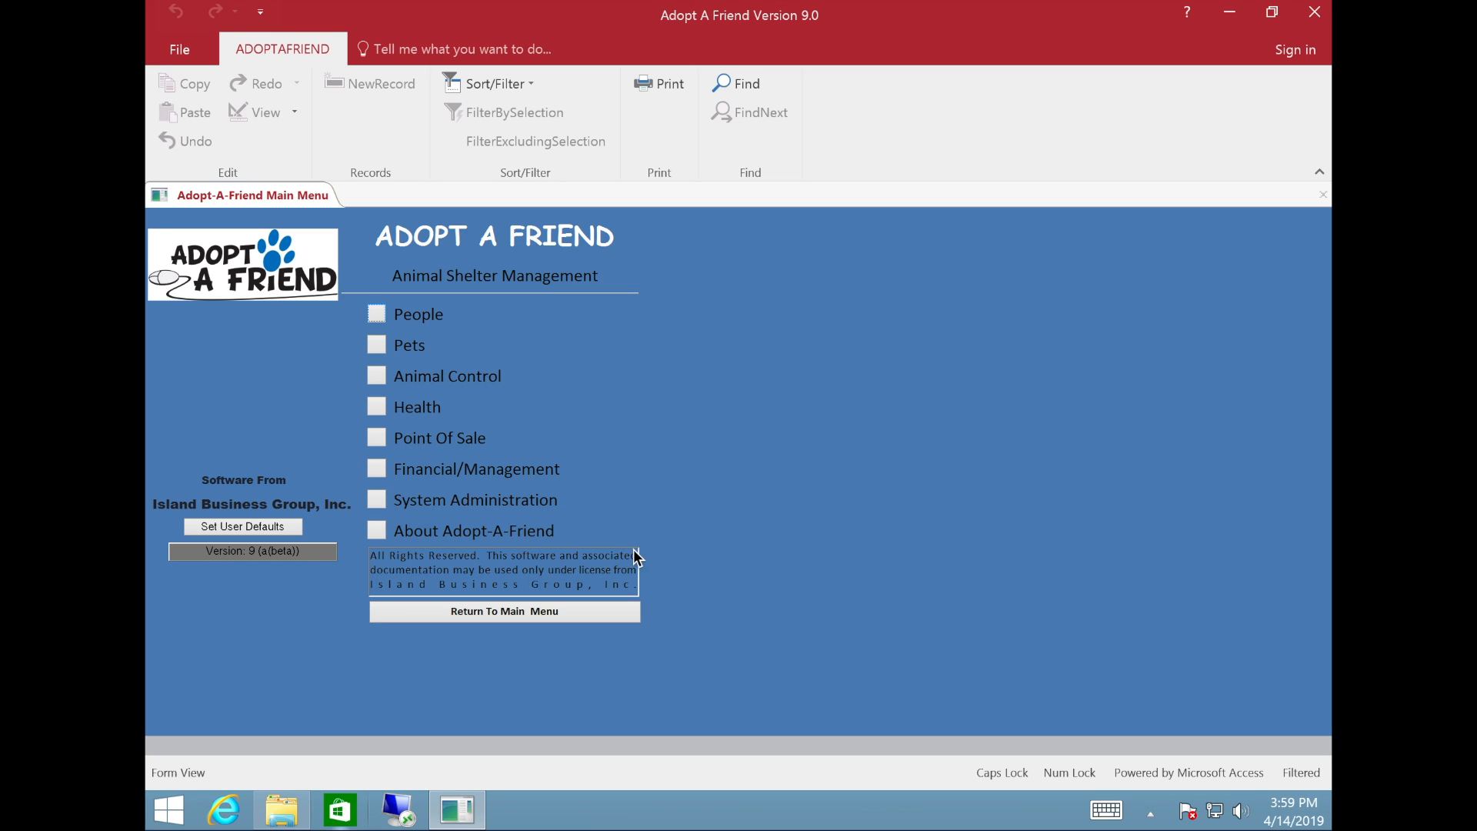
Open the Services supporting table under System Administration and start a new service record.
left_click(741, 421)
left_click(370, 500)
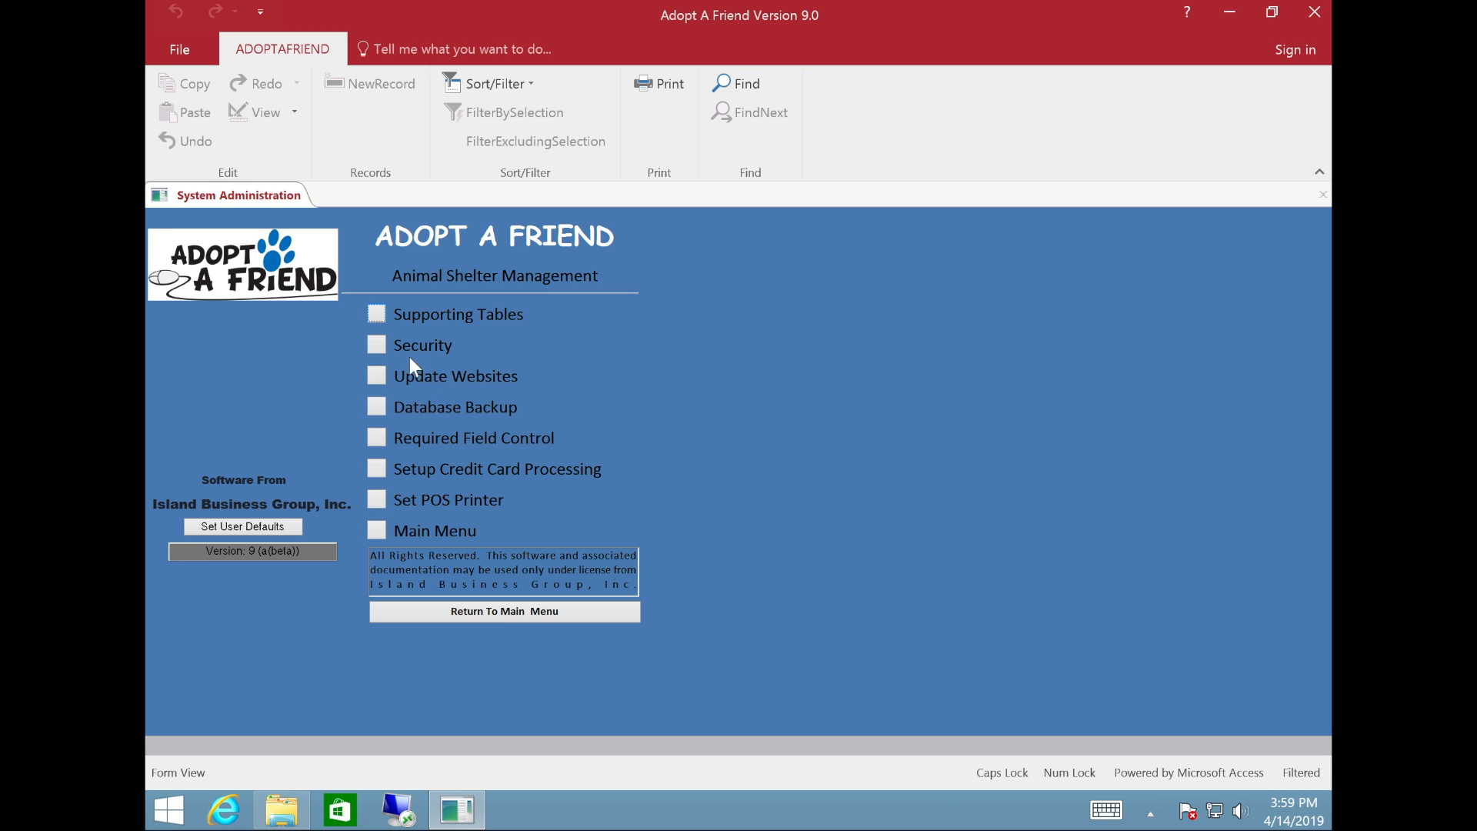
left_click(375, 311)
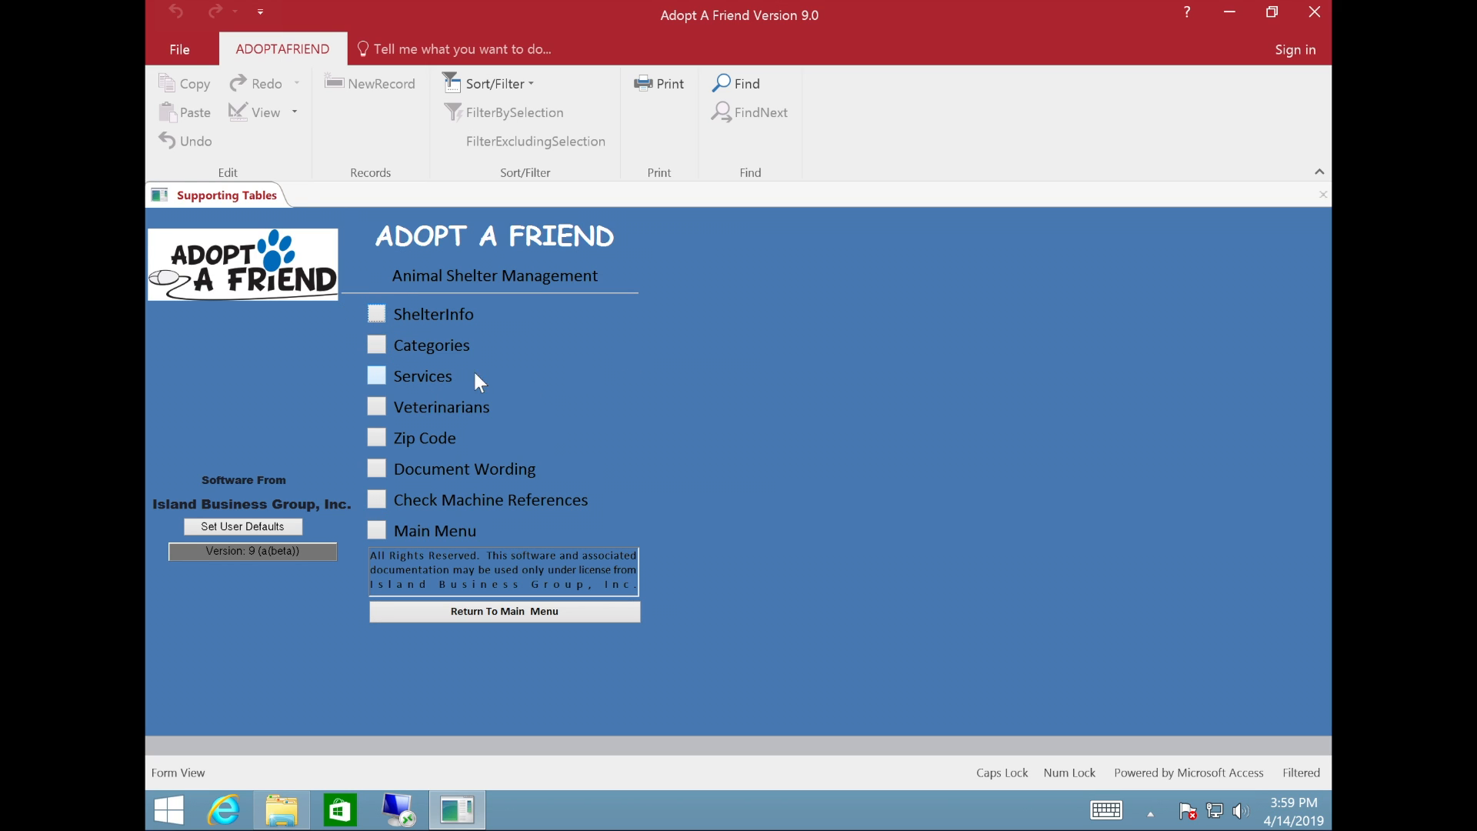
left_click(376, 375)
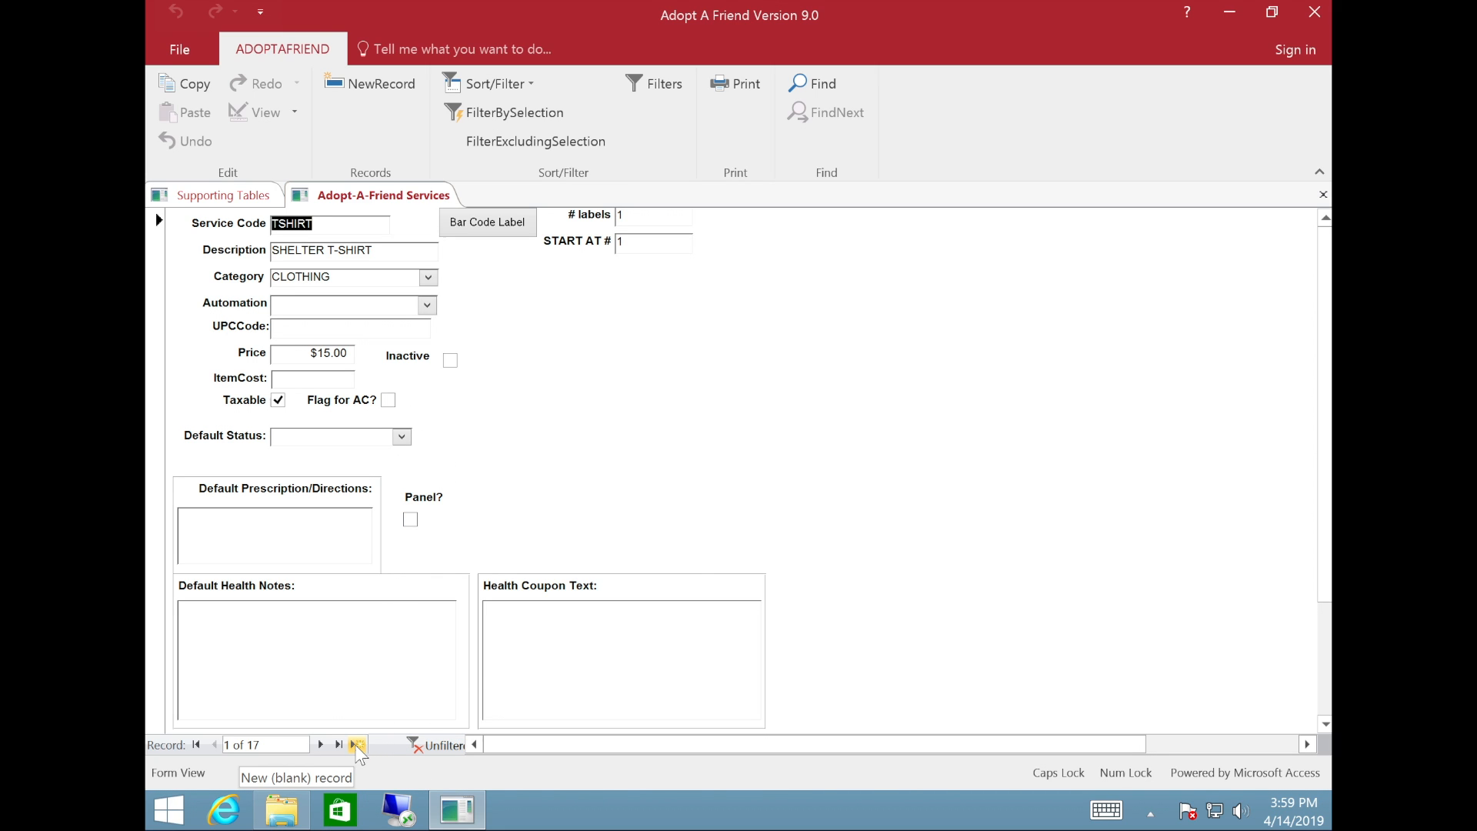
left_click(358, 745)
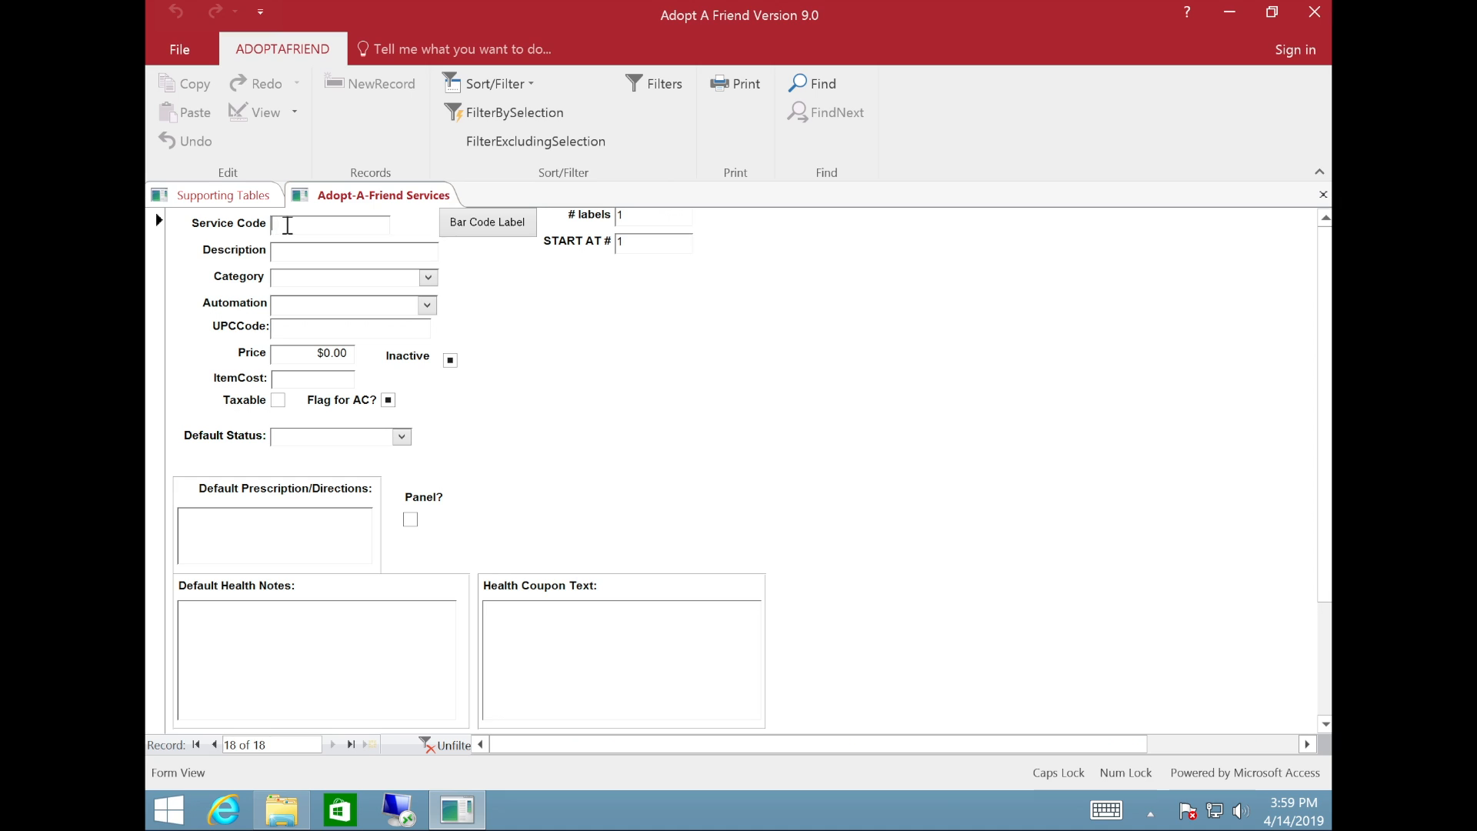
Enter service code PP, description PUPPY PANEL, category MEDICAL and automation MEDICATION, and mark the service as a panel.
type("PP")
left_click(296, 255)
type("PUPPY PANEL")
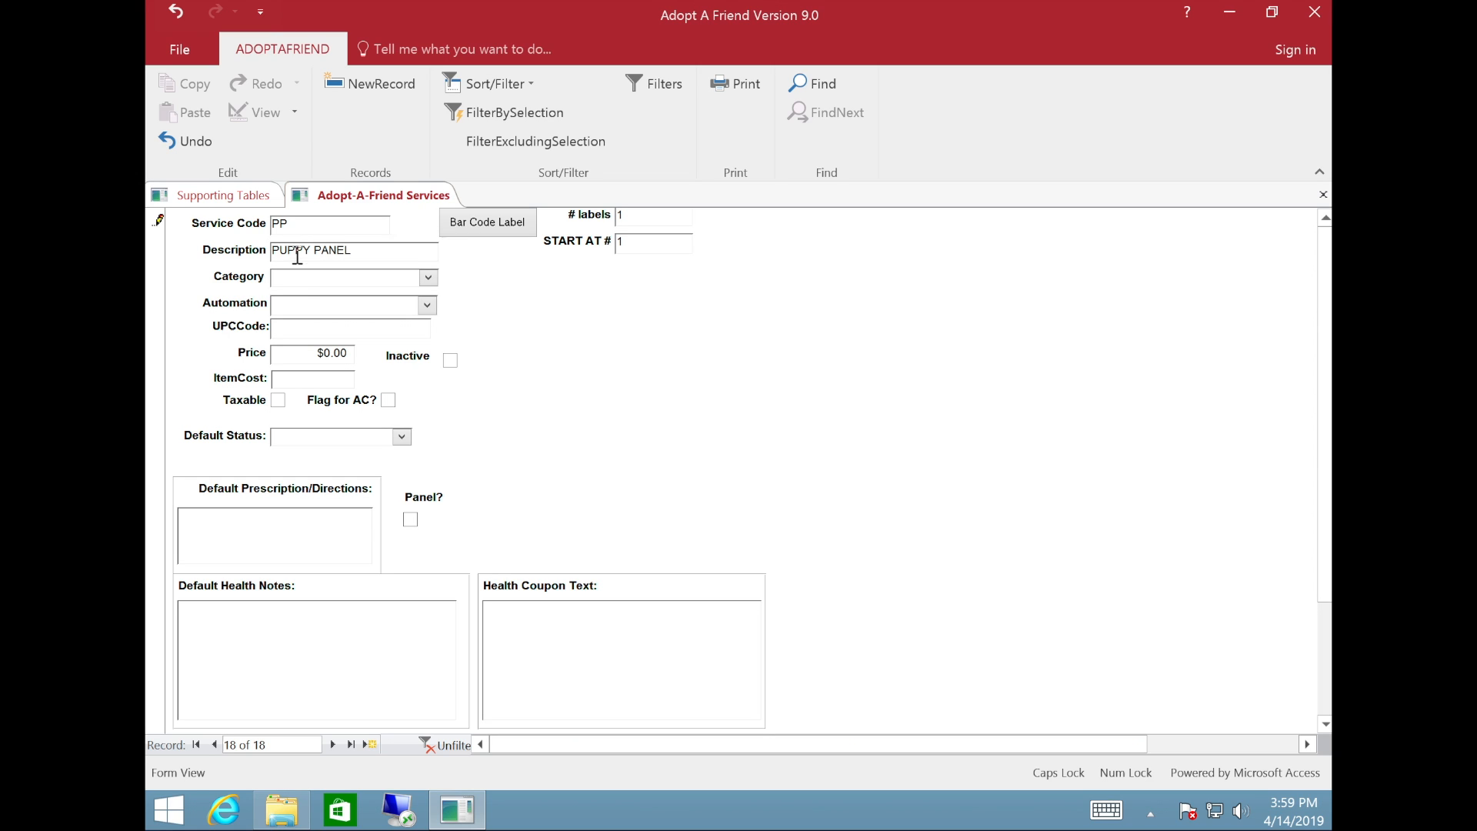
left_click(300, 281)
type("MEDICAL")
left_click(314, 306)
left_click(412, 520)
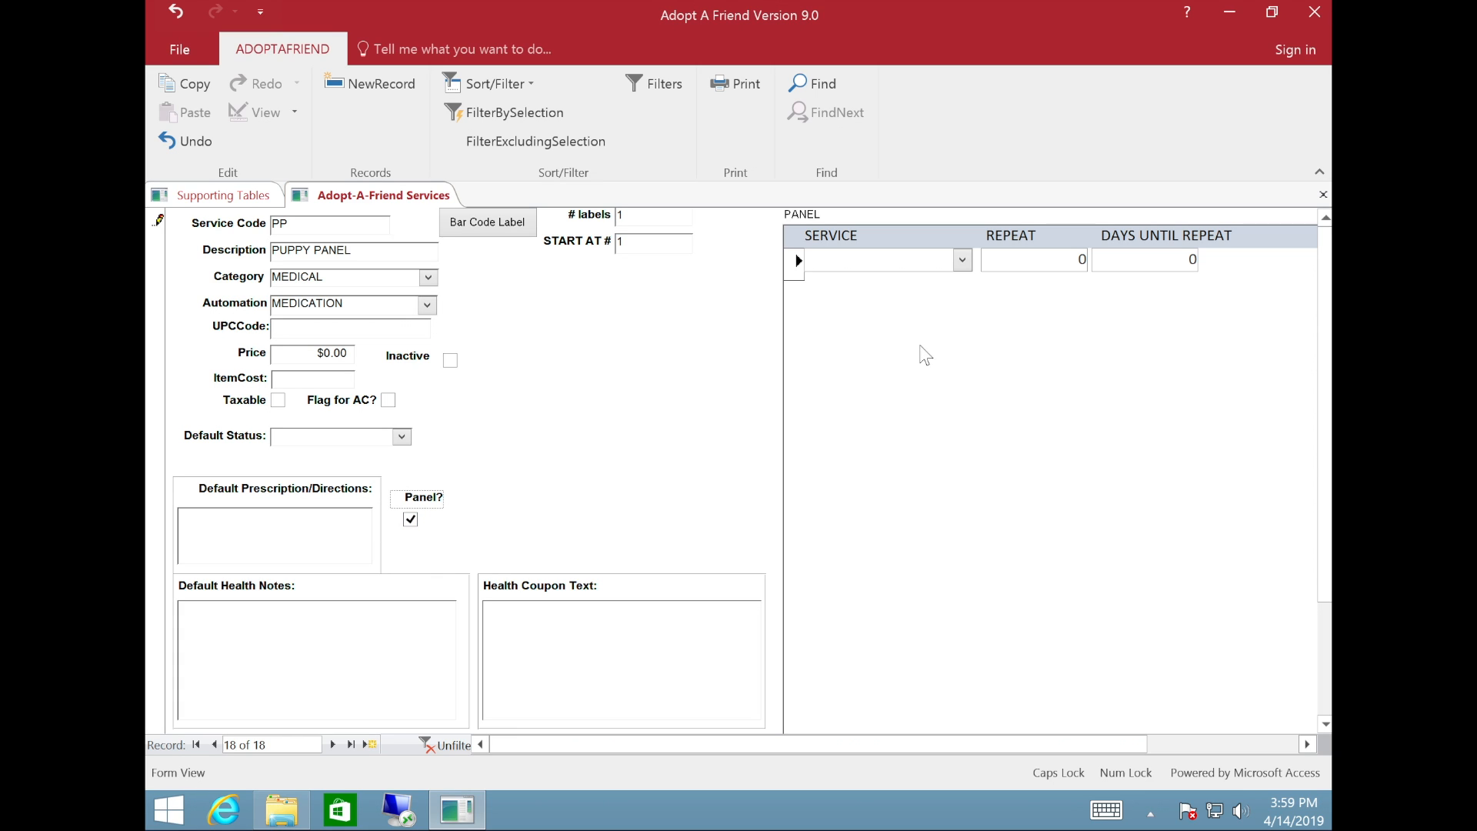
Add BORDATELLA as the first panel service with 1 repeat and 14 days until repeat.
left_click(918, 259)
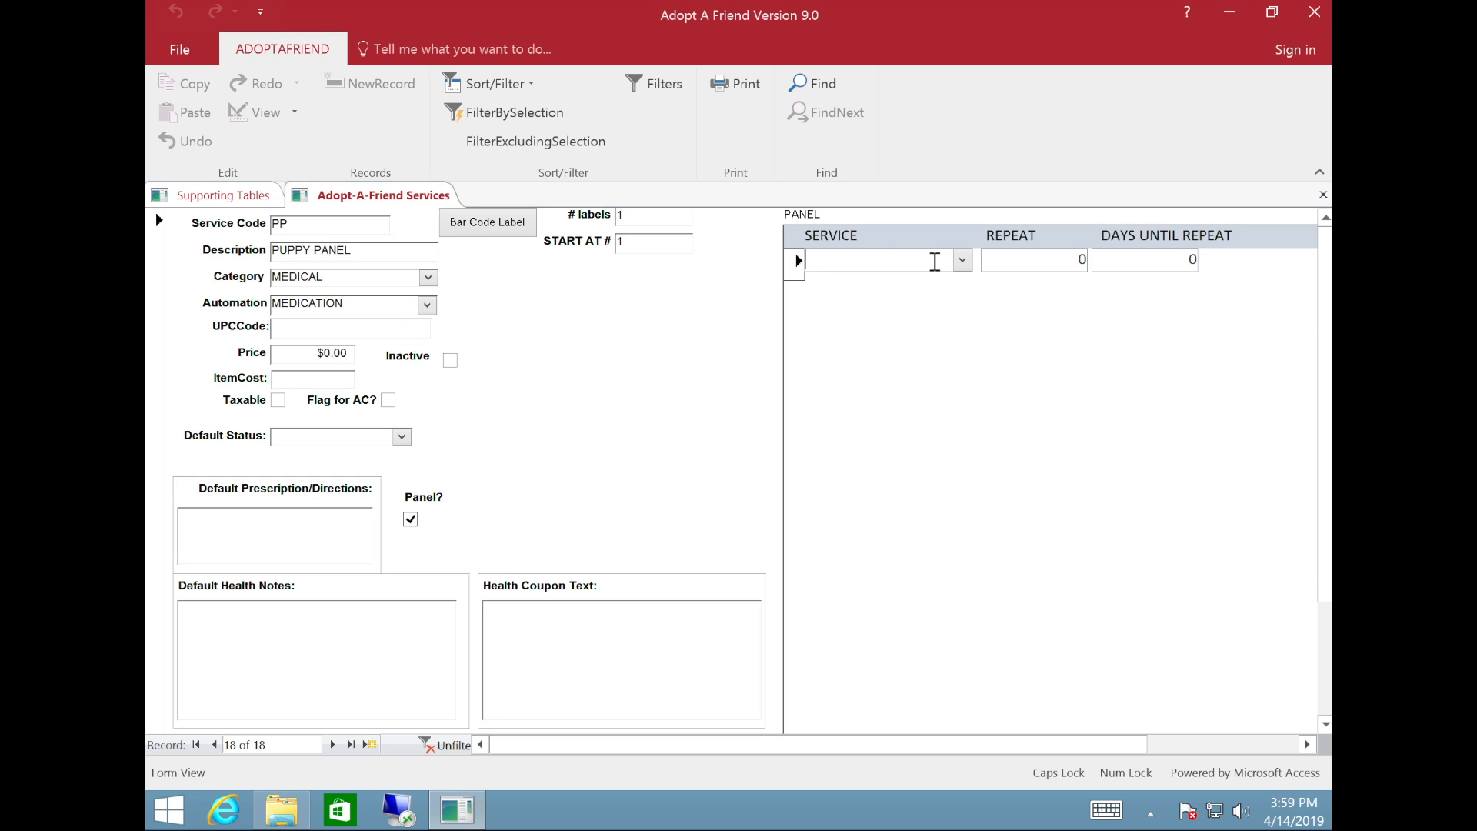
type("bo")
key("Tab")
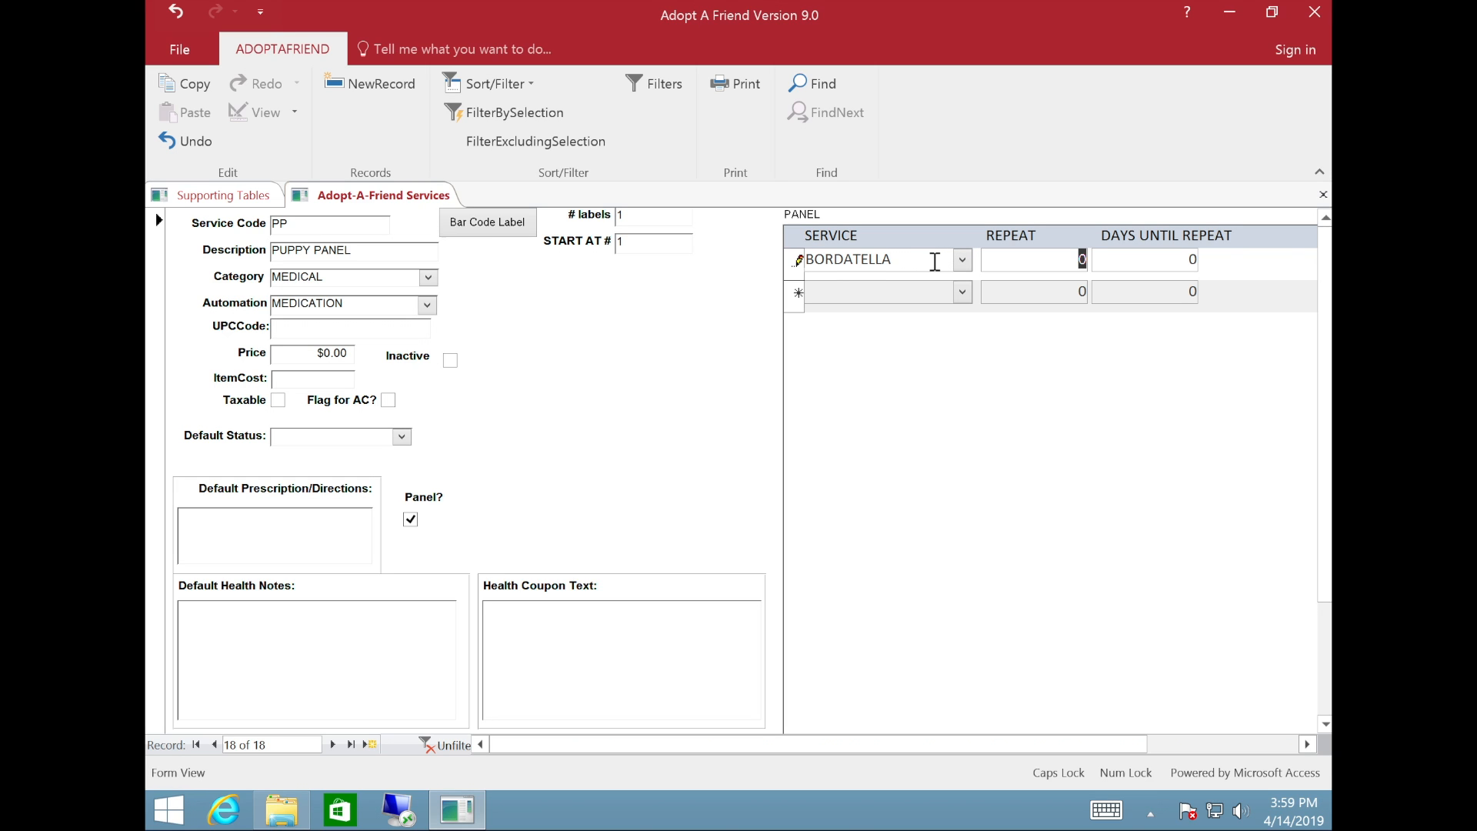
type("1")
key("Tab")
type("14")
Add FECAL TEST and MICROCHIP REG to the panel without repeats, and close the services form.
left_click(913, 294)
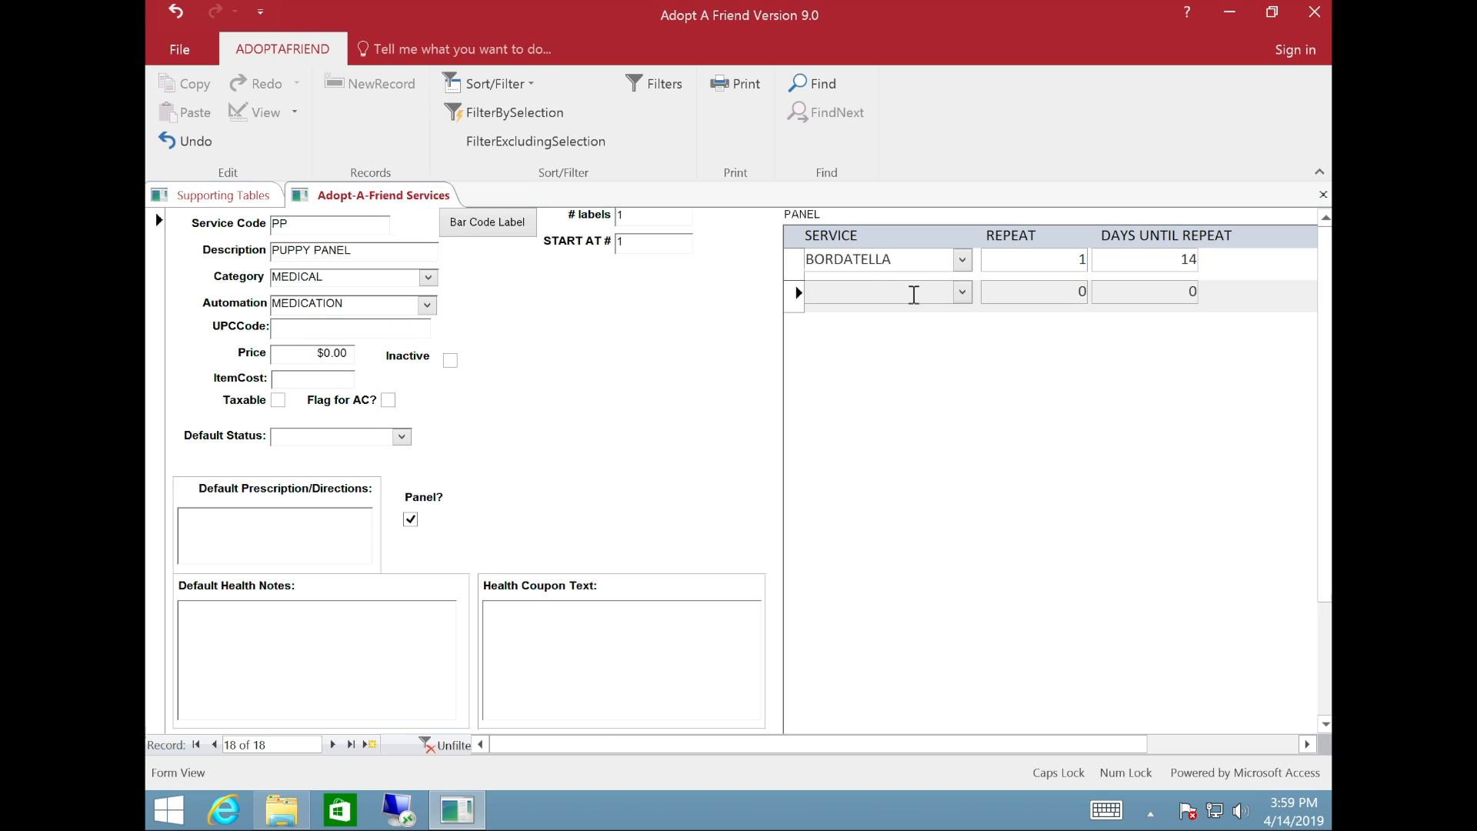
type("fe")
key("Tab")
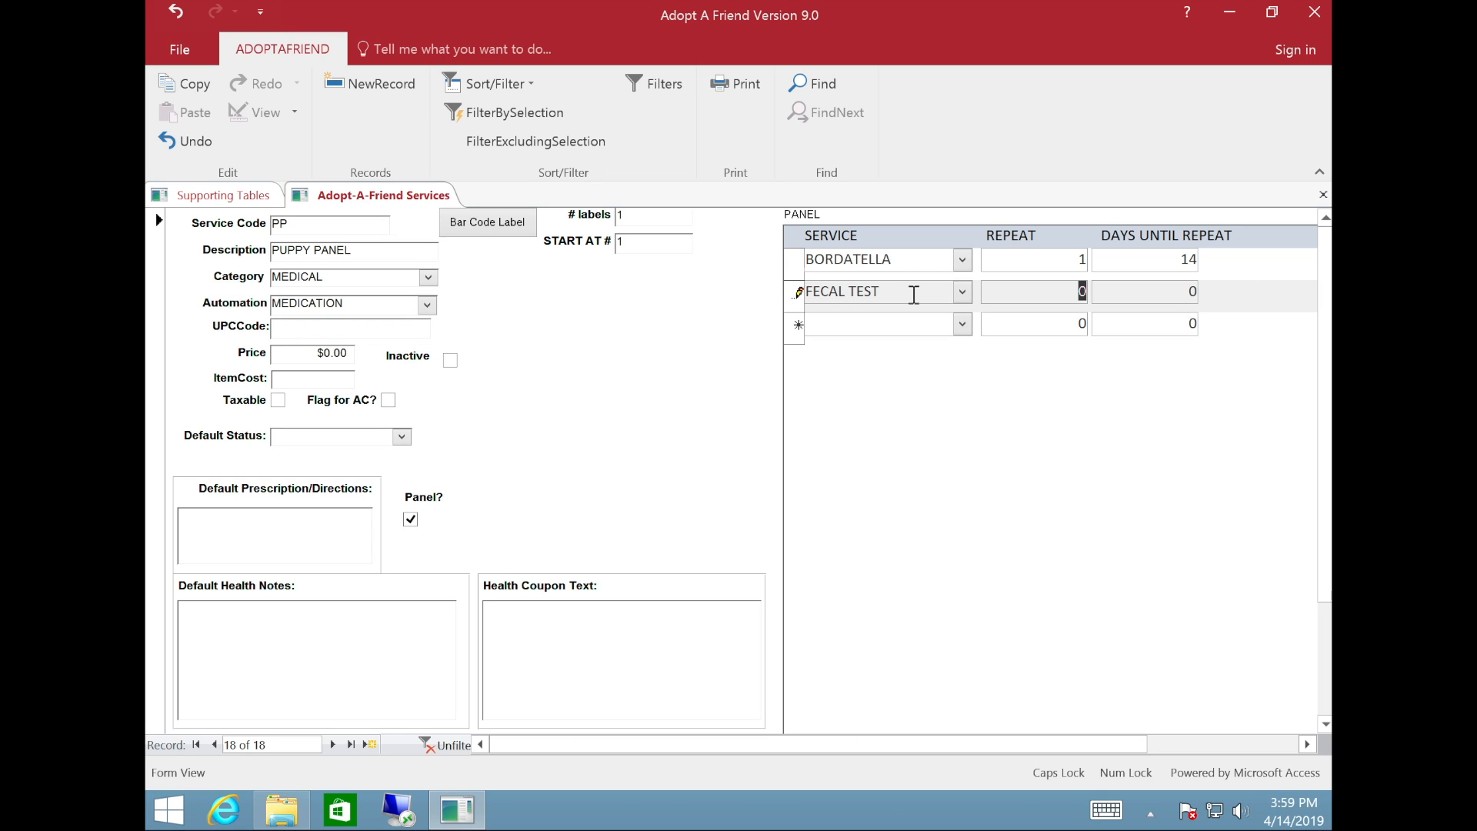
left_click(886, 326)
type("mi")
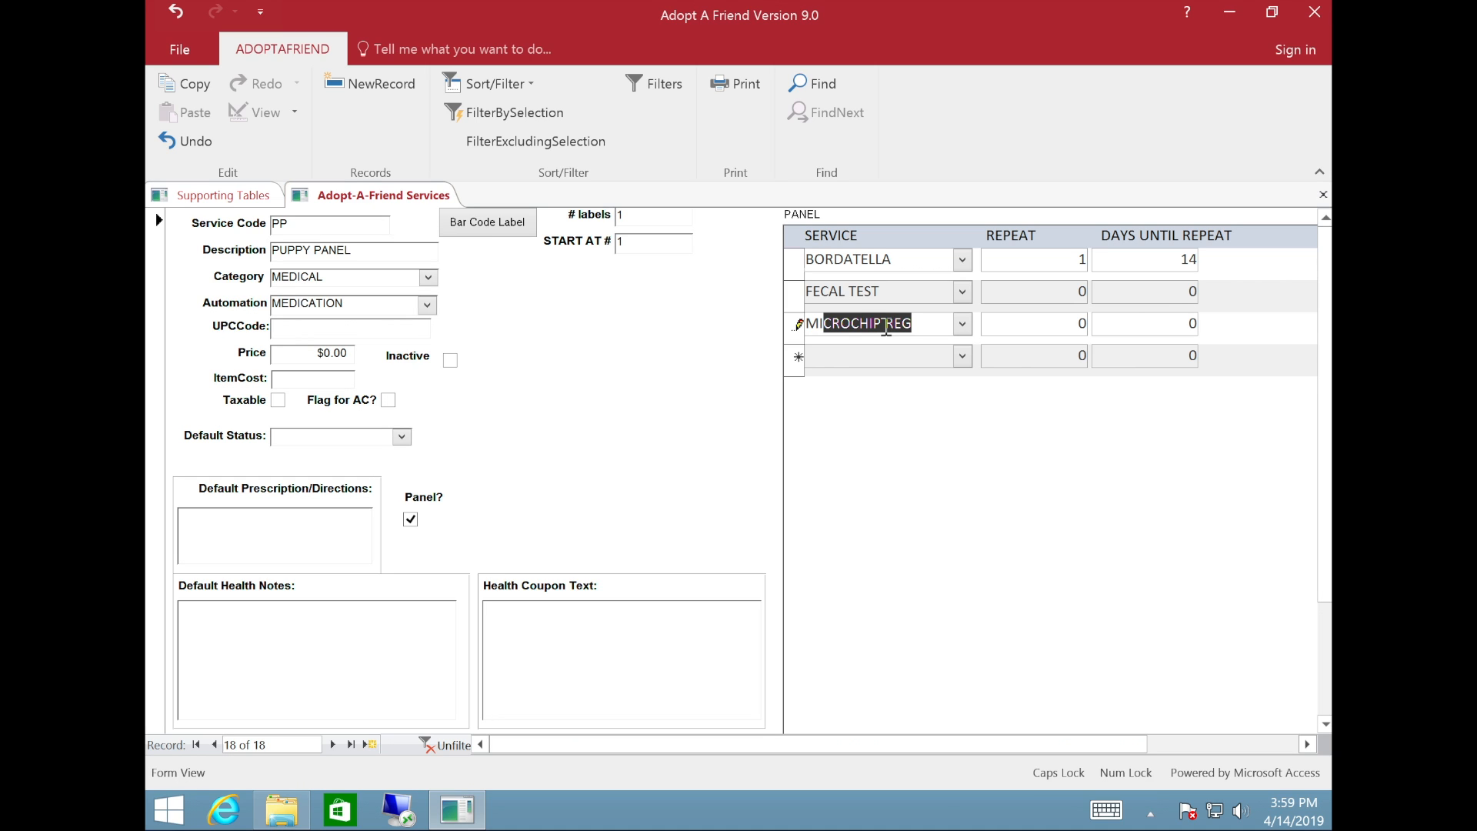
key("Tab")
key("Tab")
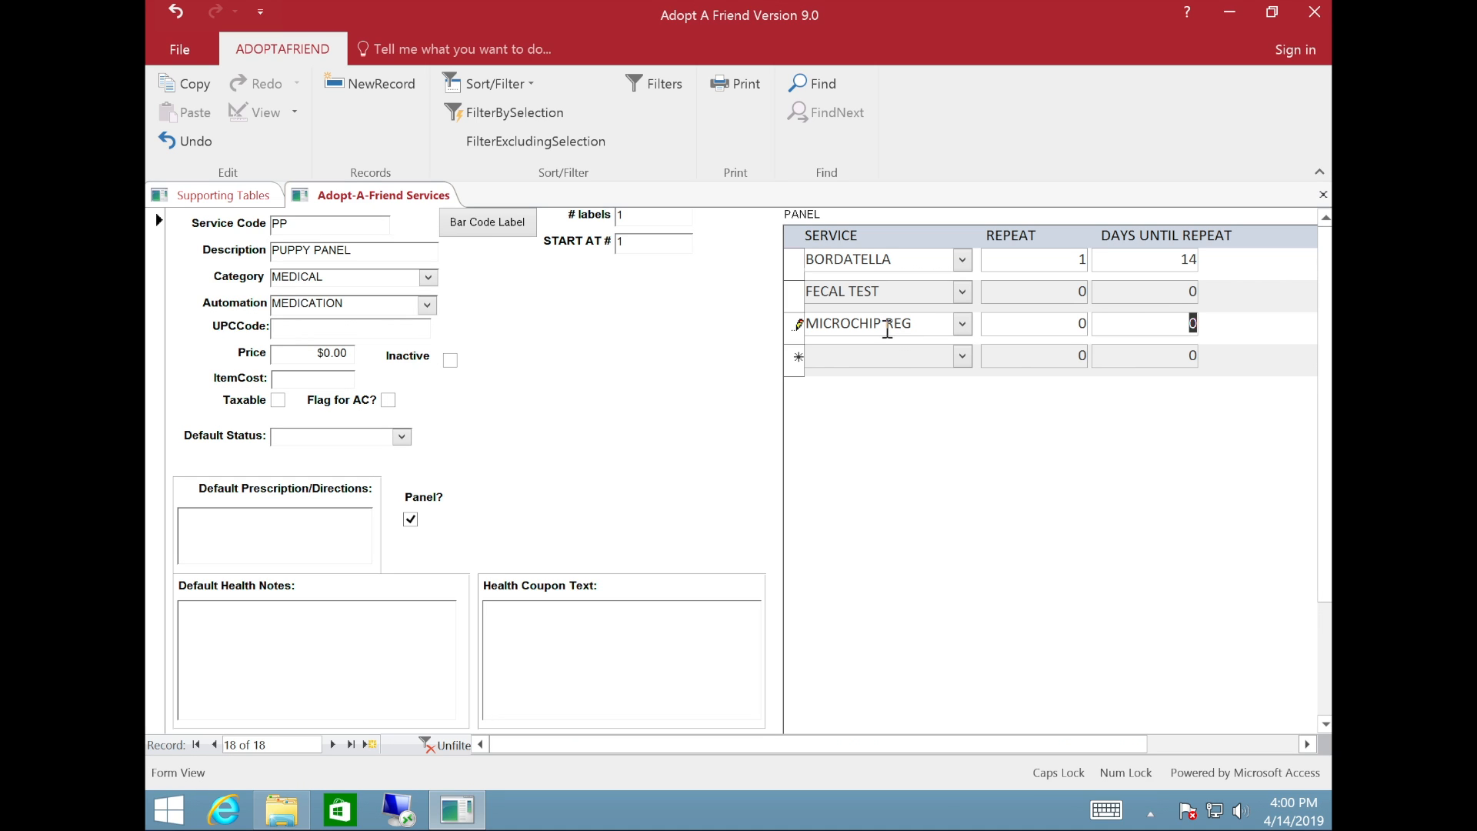
left_click(882, 355)
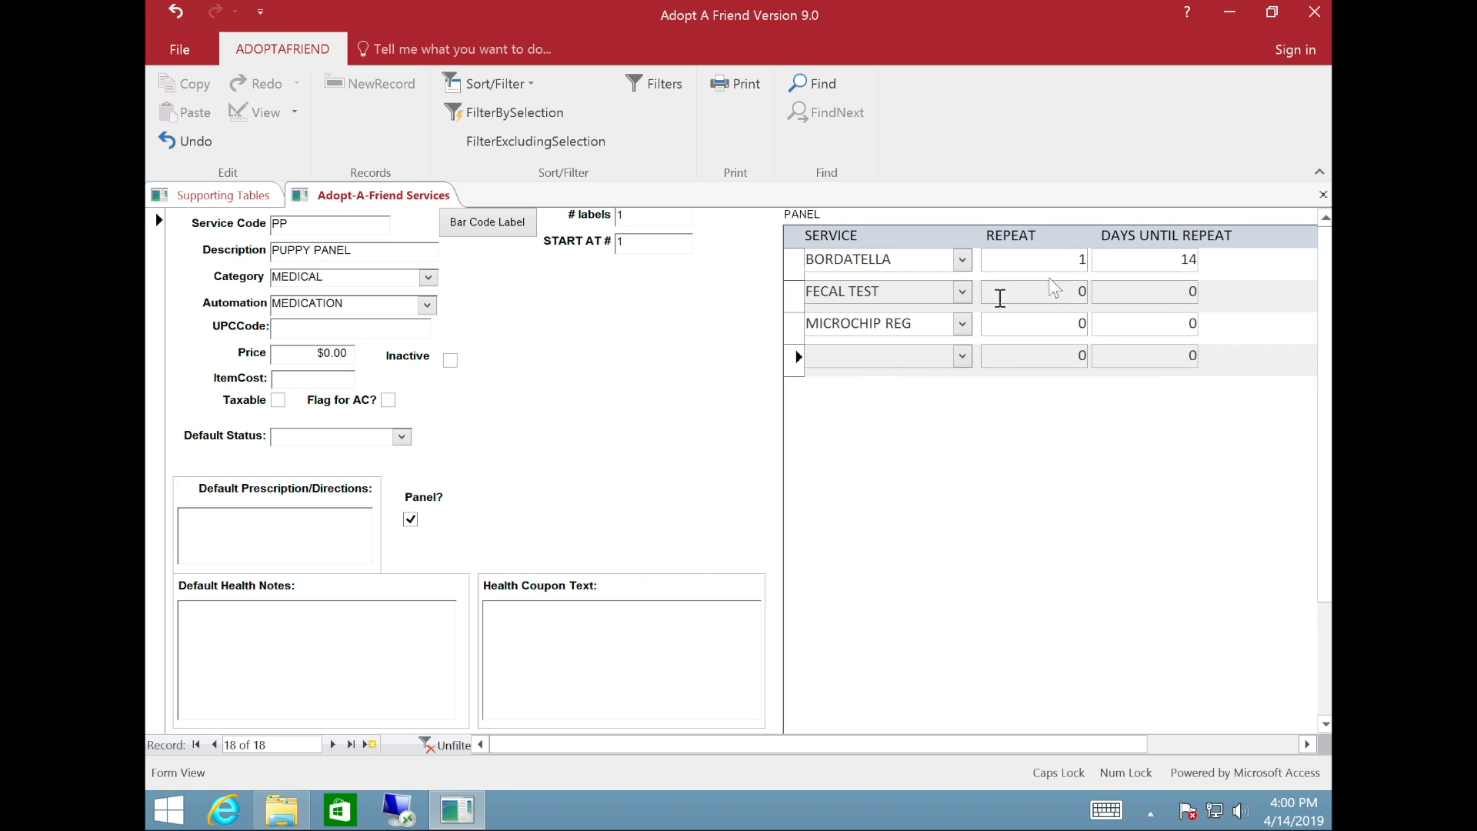
left_click(1323, 196)
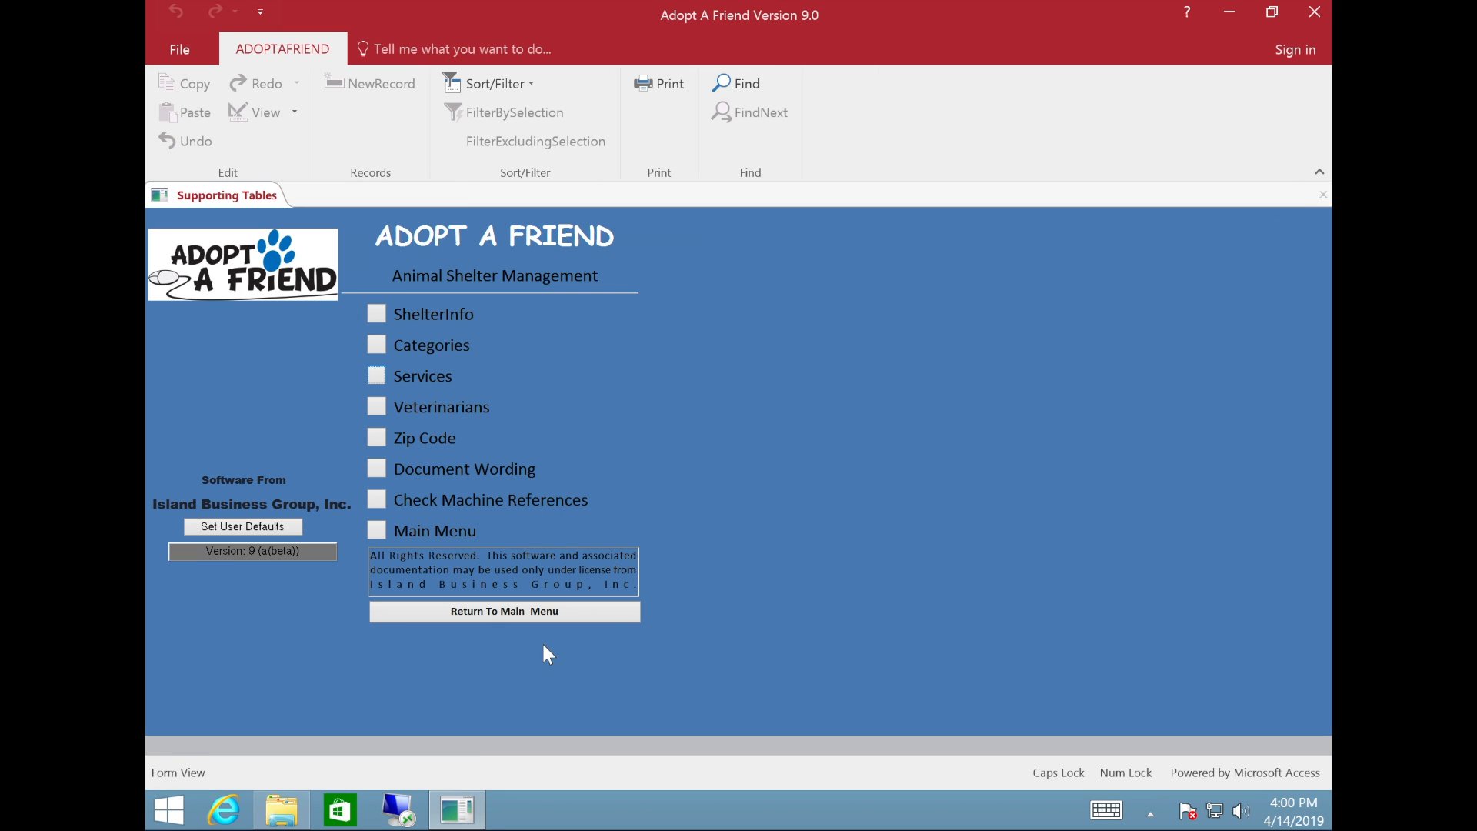
Go to the first animal in the current pet records and open its health record.
left_click(561, 610)
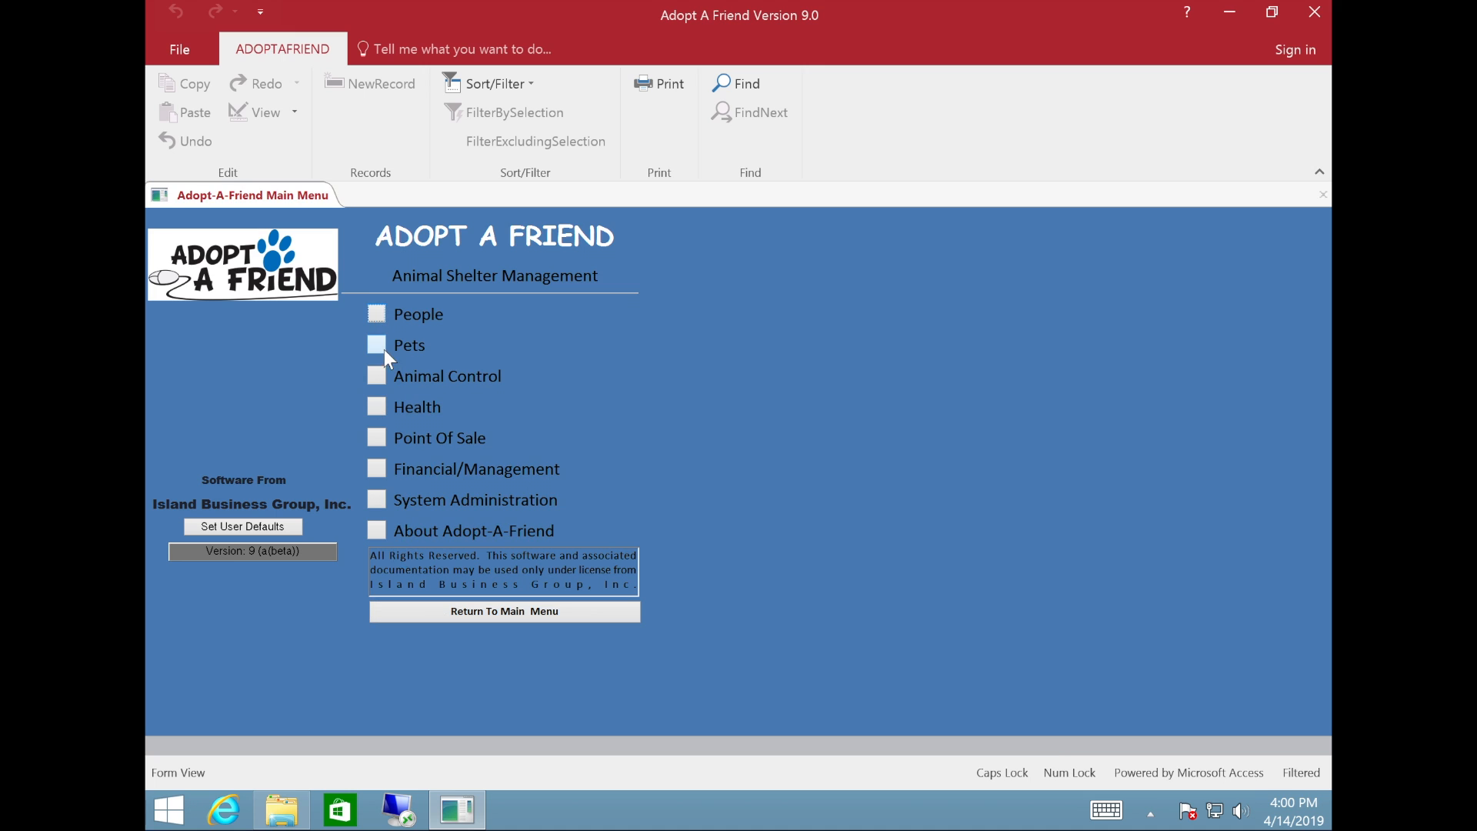
left_click(375, 312)
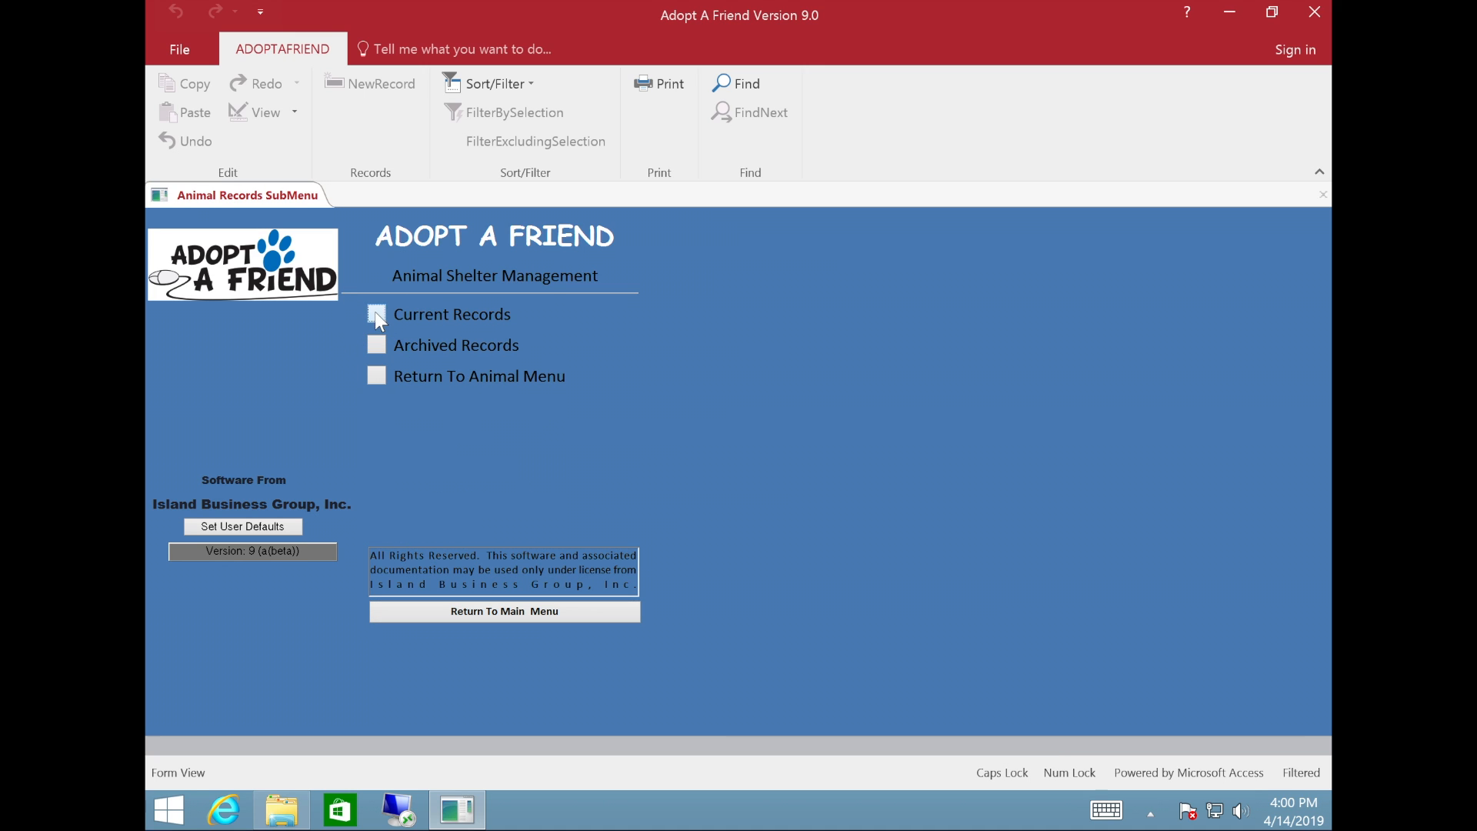
left_click(379, 315)
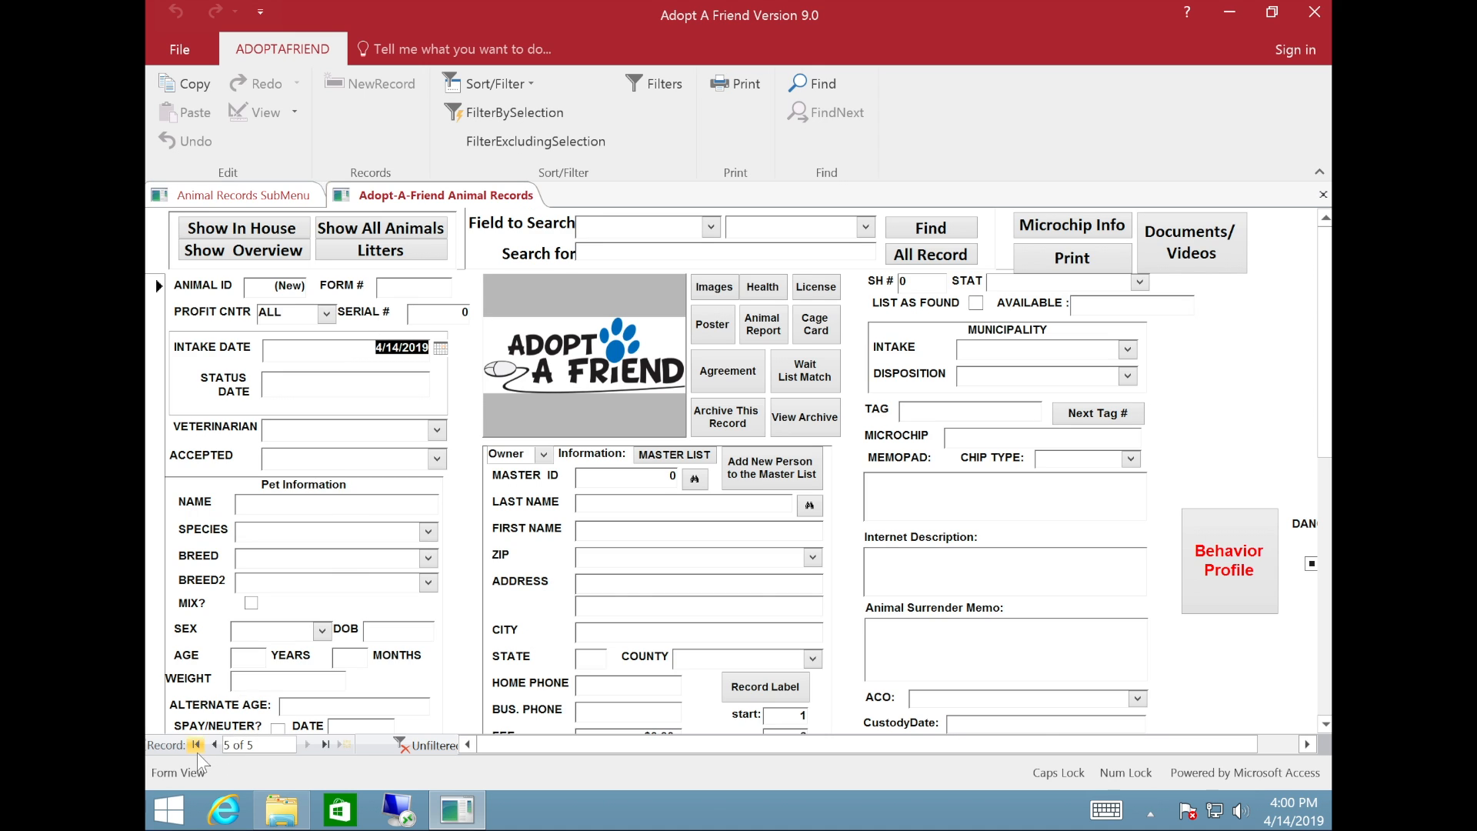
left_click(197, 746)
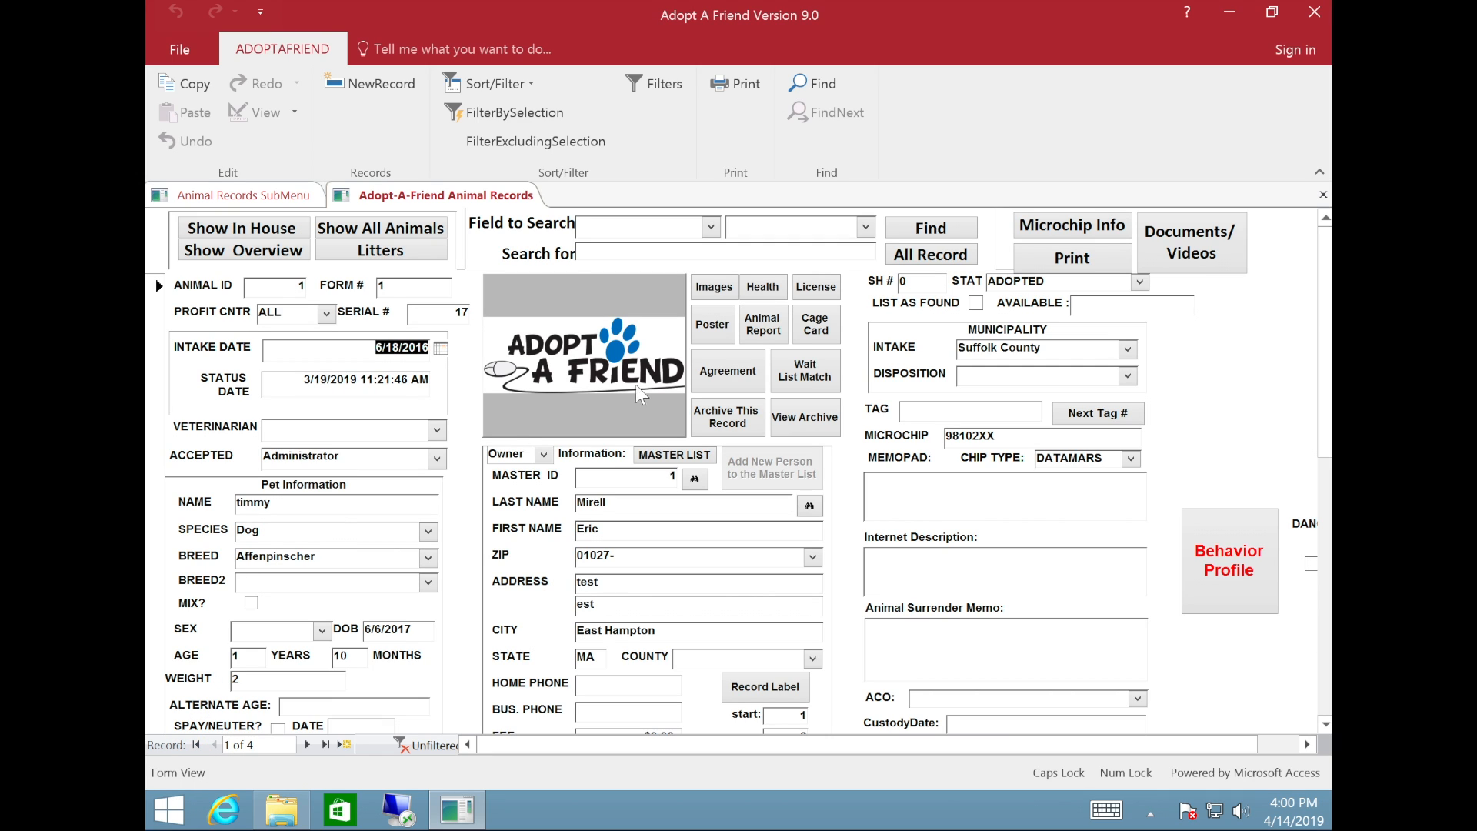
left_click(765, 293)
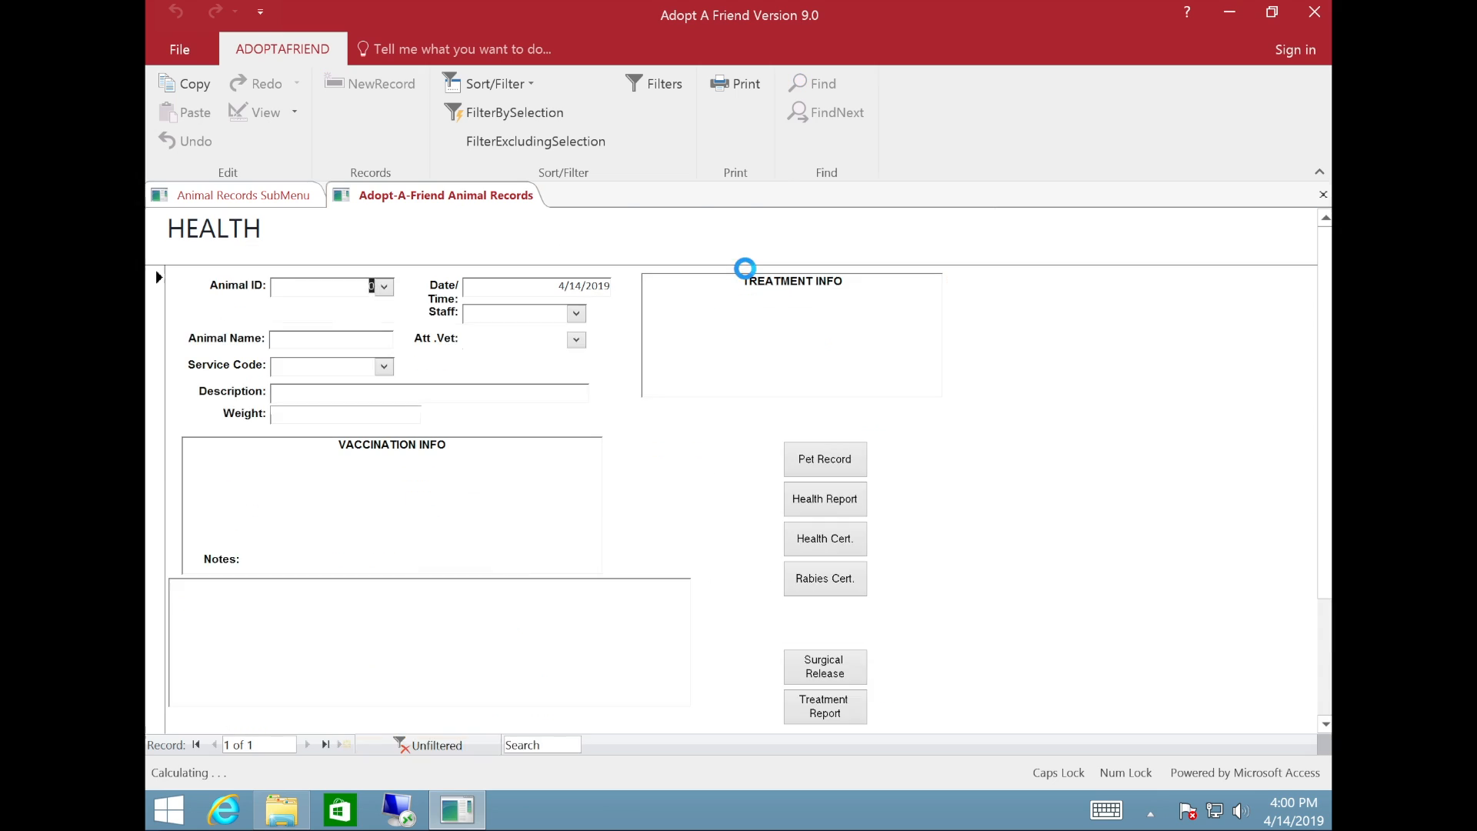
Enter service code PP in the health record and process its panel items with start date 4/14/2019.
left_click(294, 369)
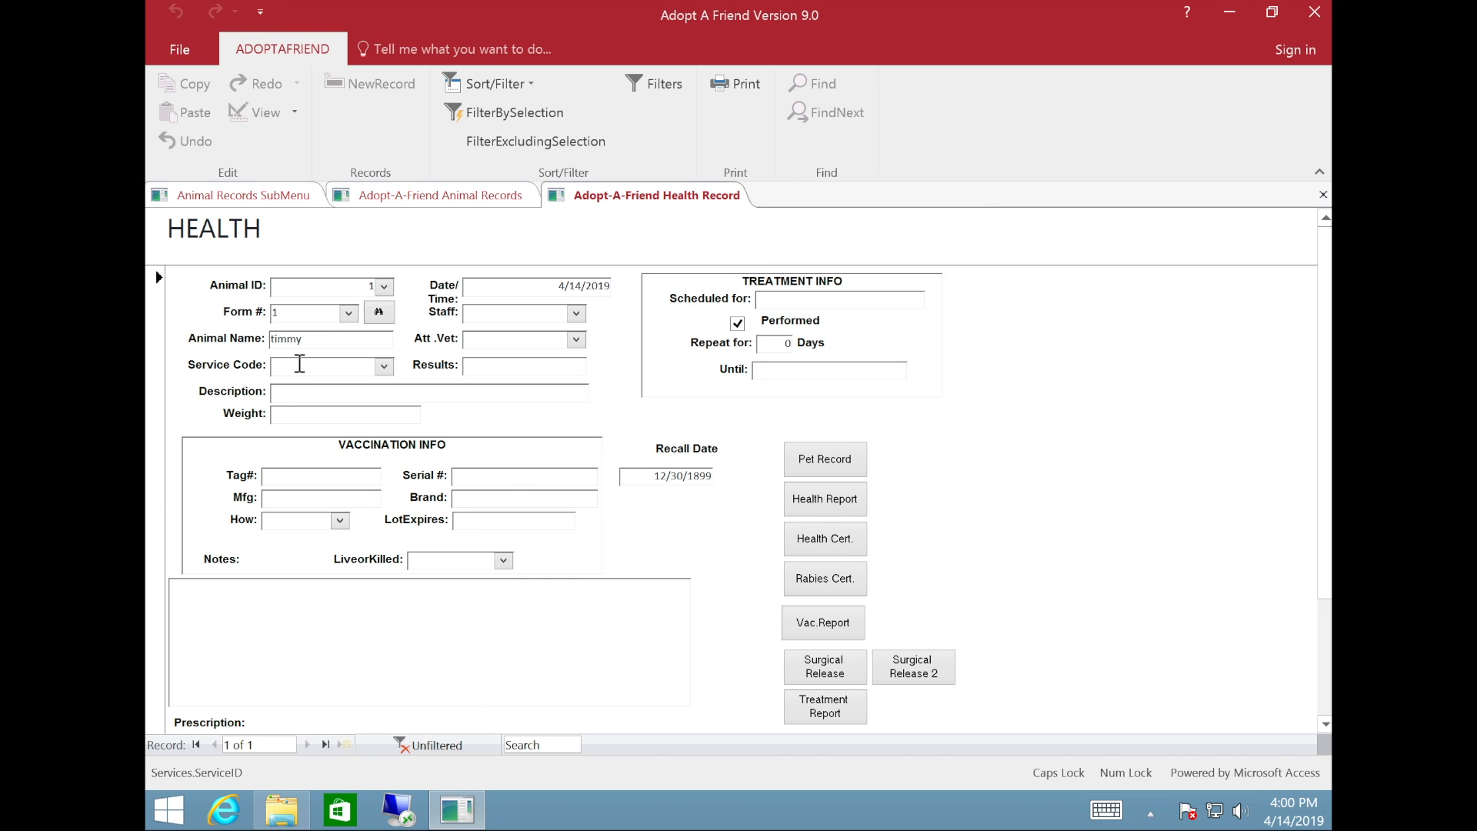
type("PP")
key("Tab")
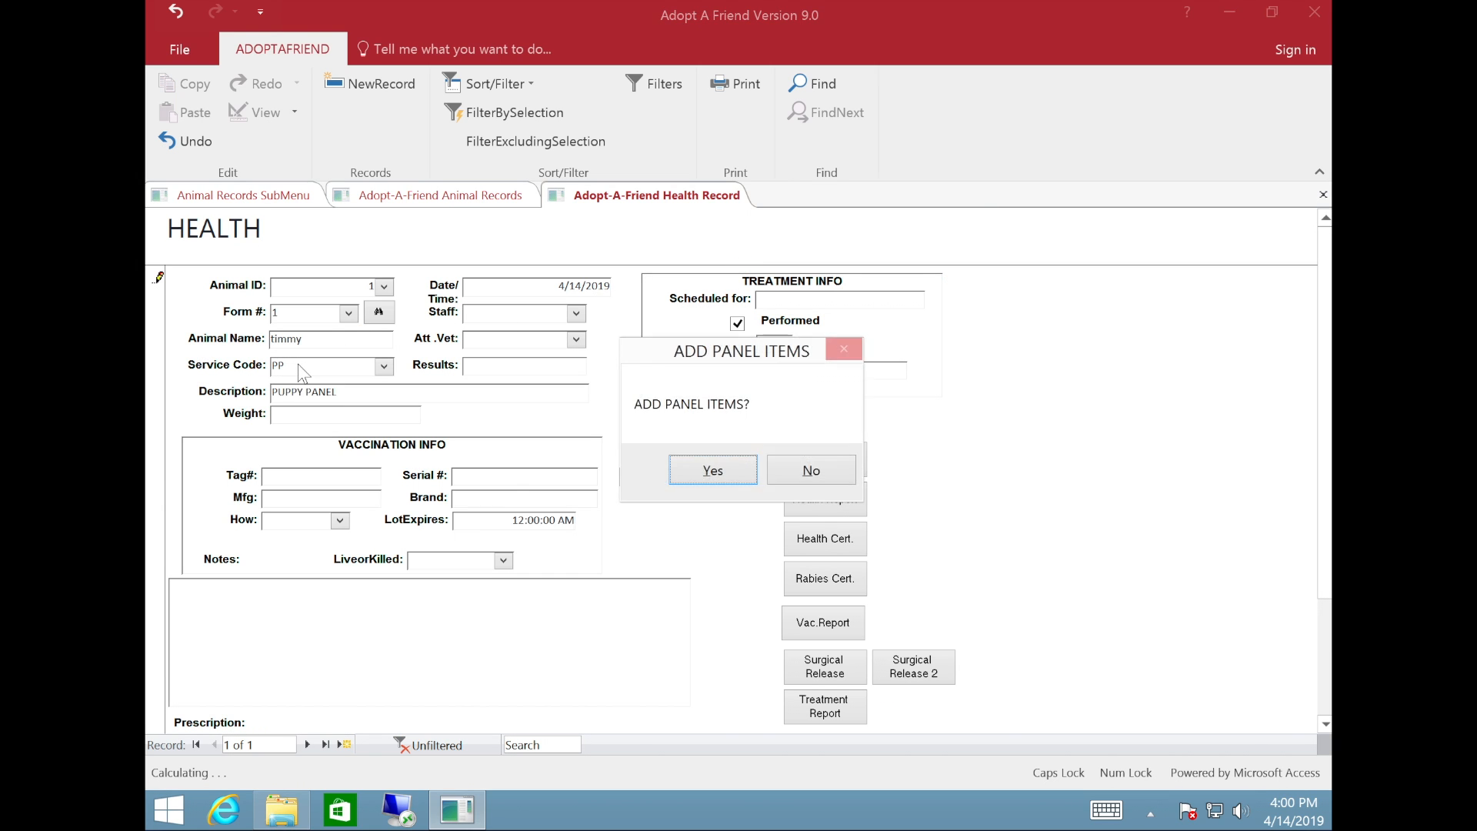
left_click(713, 470)
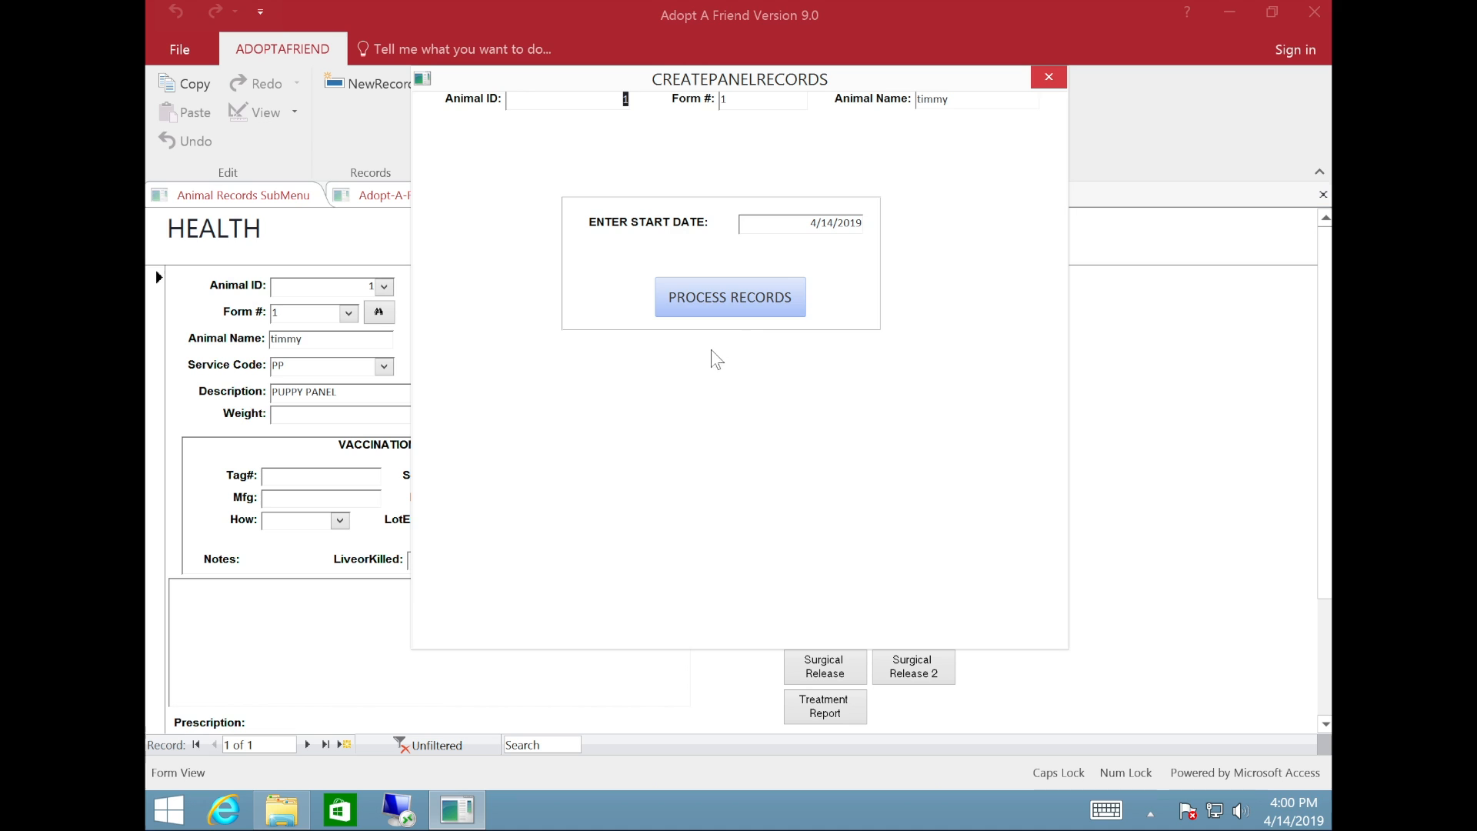
left_click(760, 310)
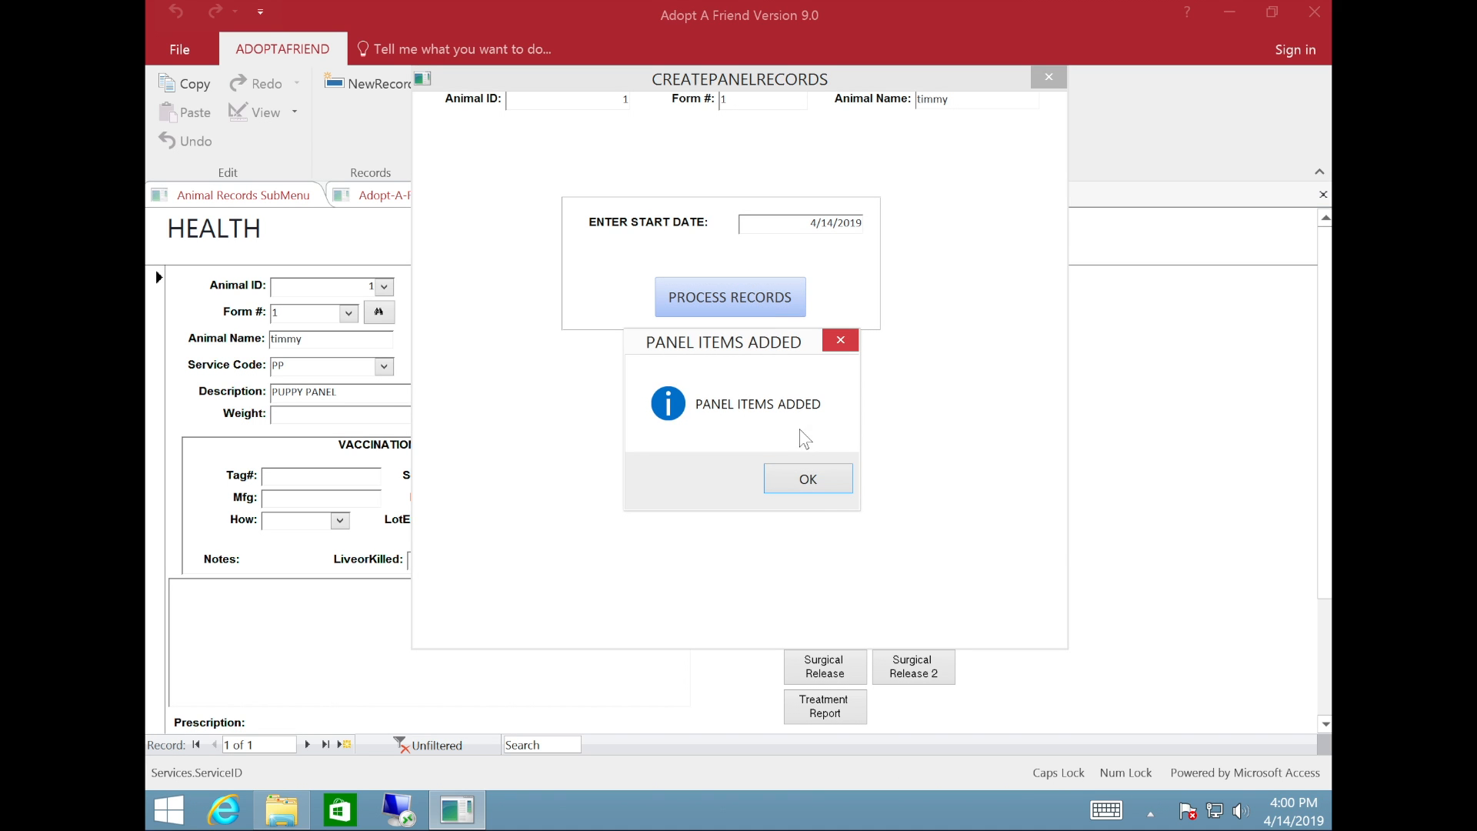
left_click(818, 486)
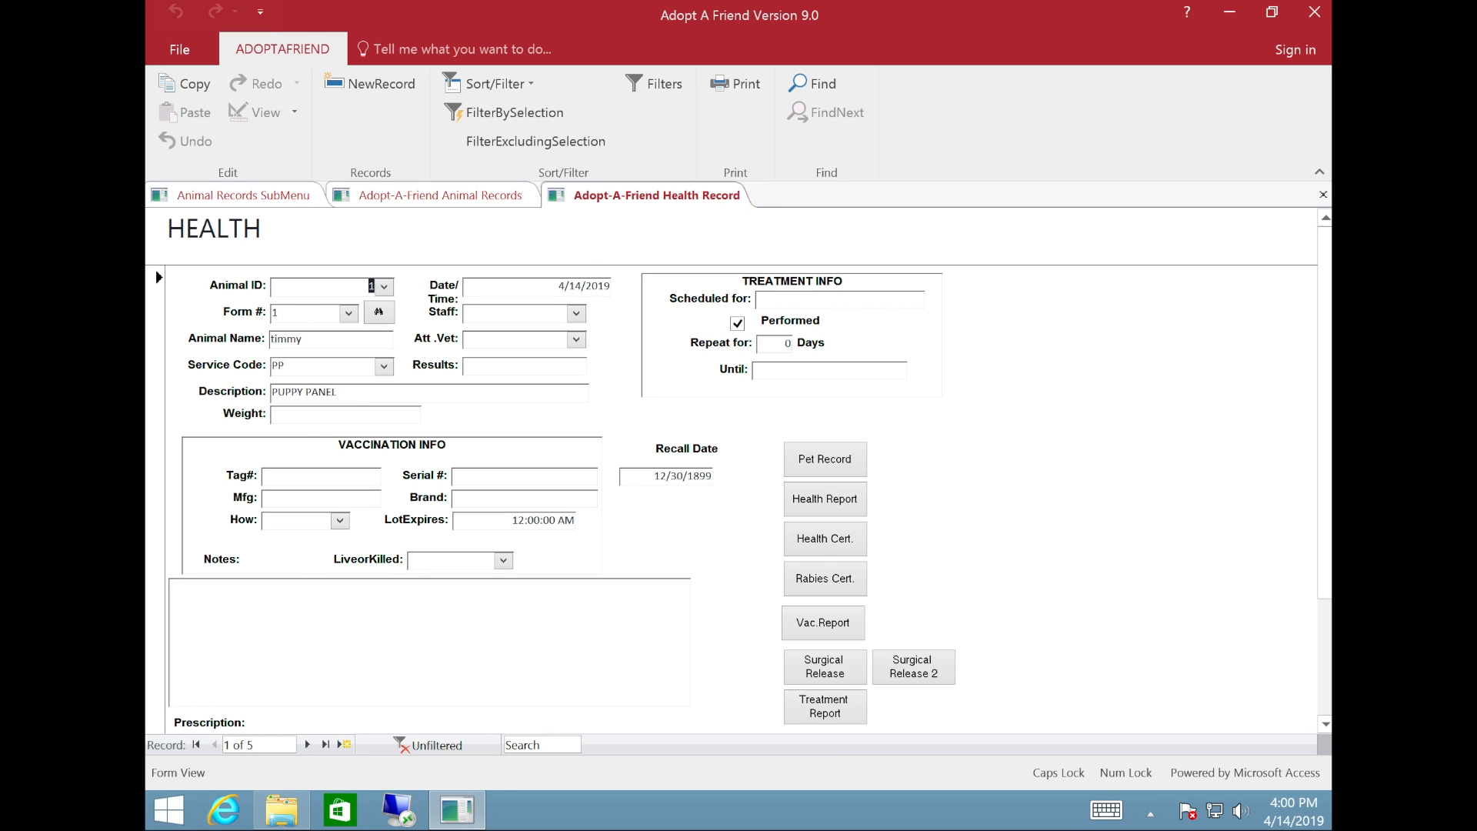
Review the dates, services and scheduling in each of the pet's panel health records, and close the health form.
left_click(560, 288)
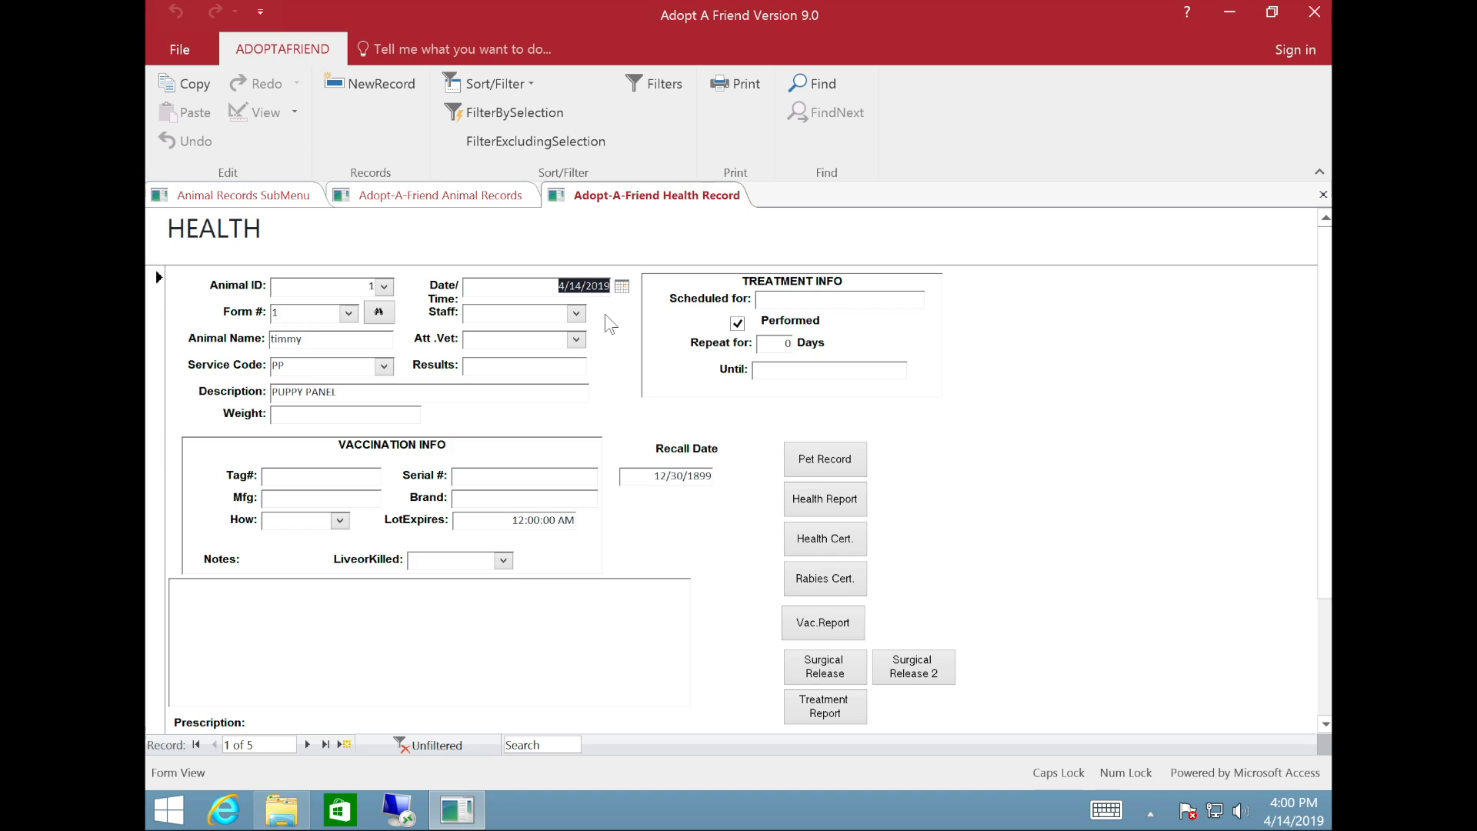
left_click(307, 745)
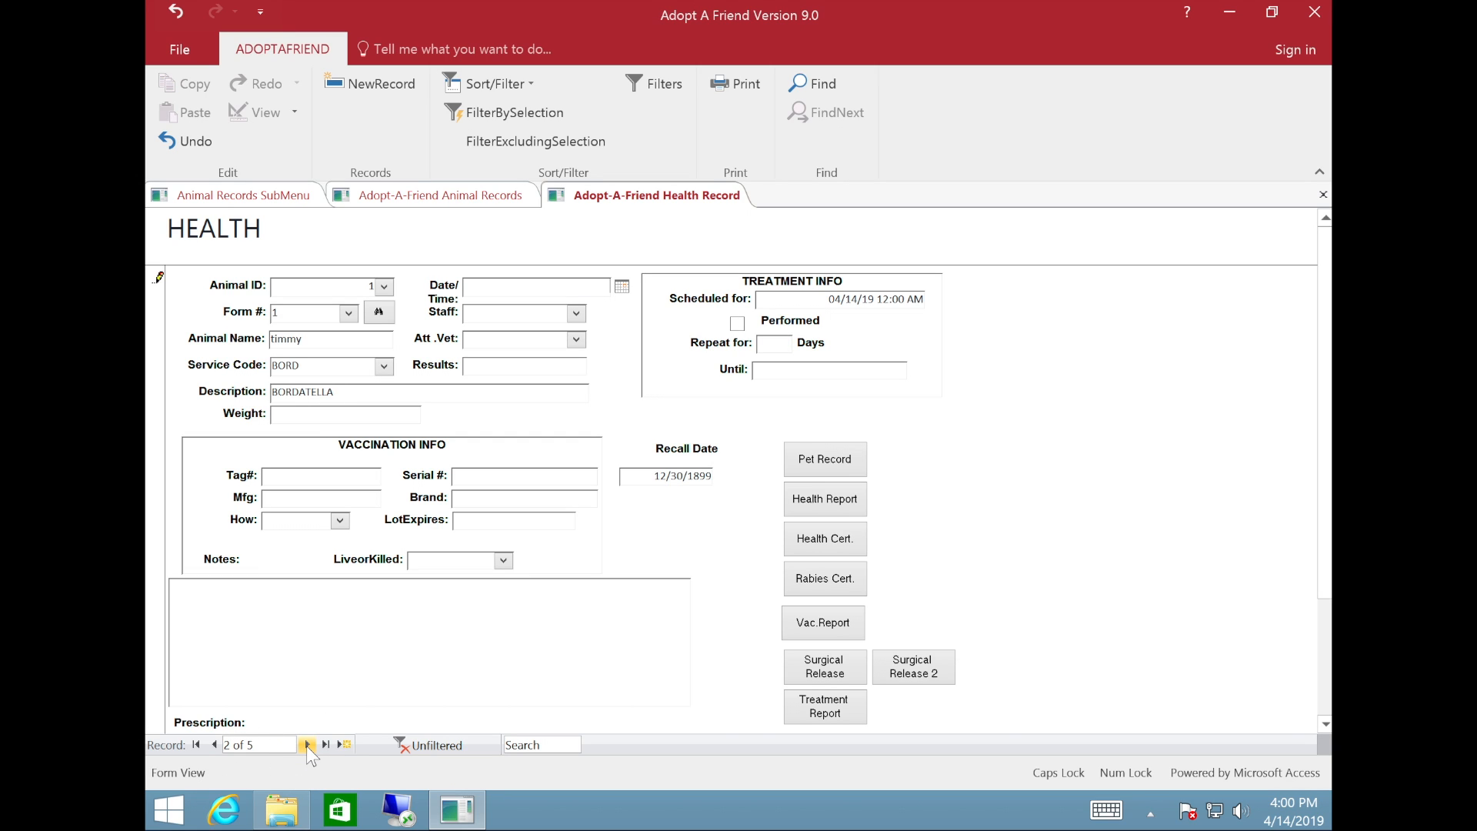
left_click_drag(828, 300, 907, 307)
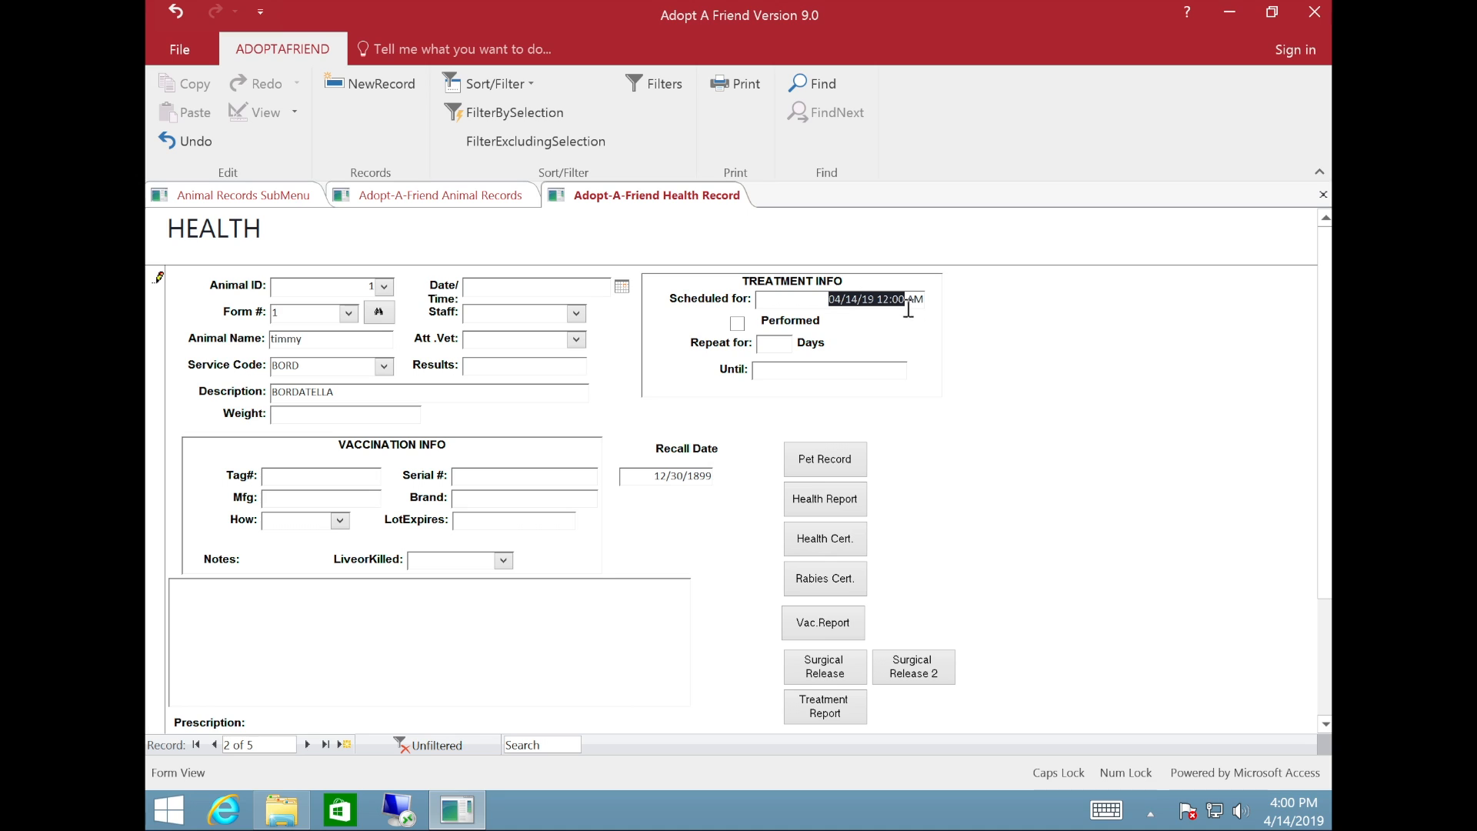
left_click(306, 743)
left_click(308, 743)
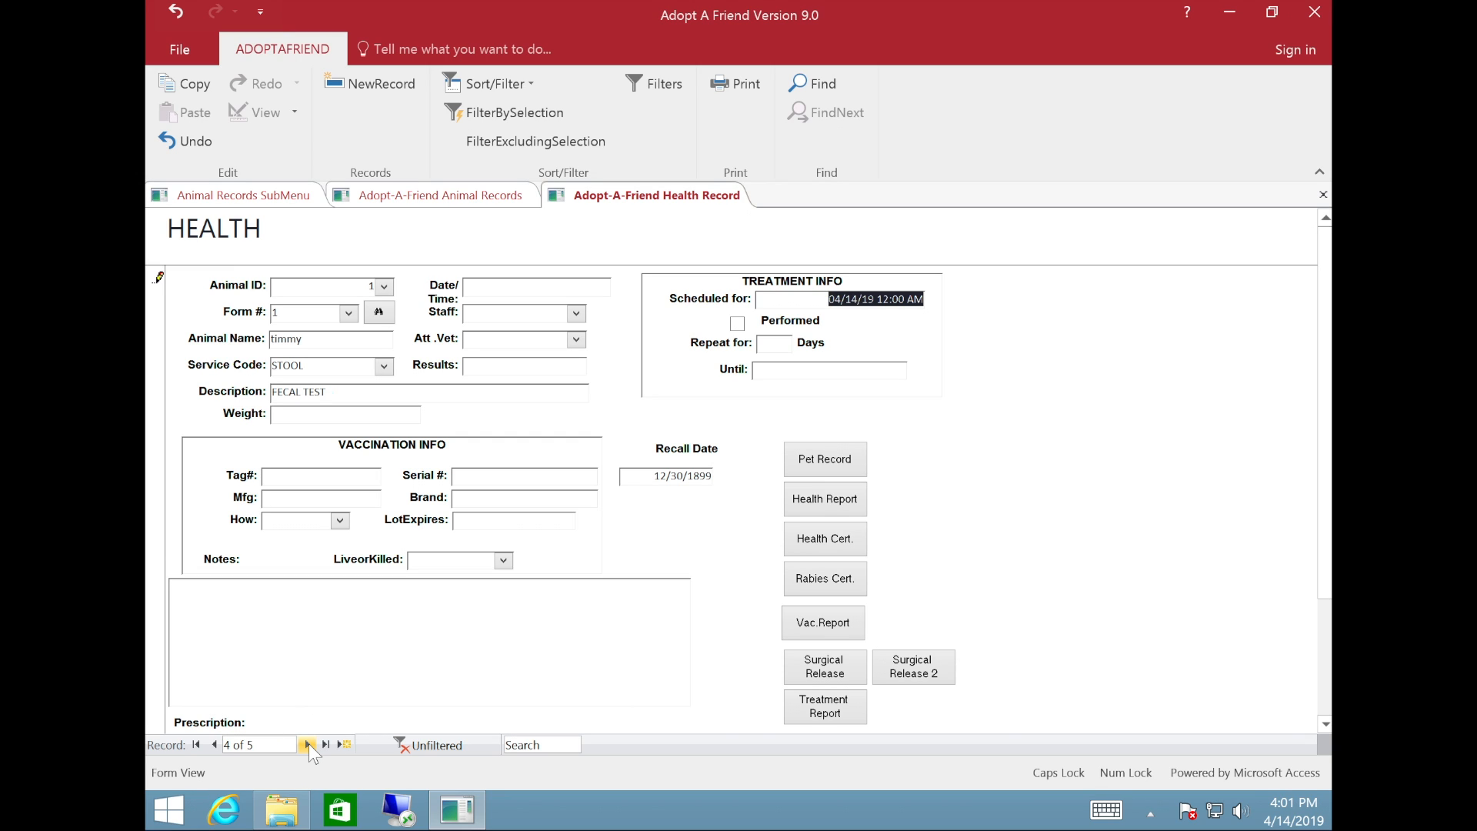
left_click(308, 743)
left_click(149, 458)
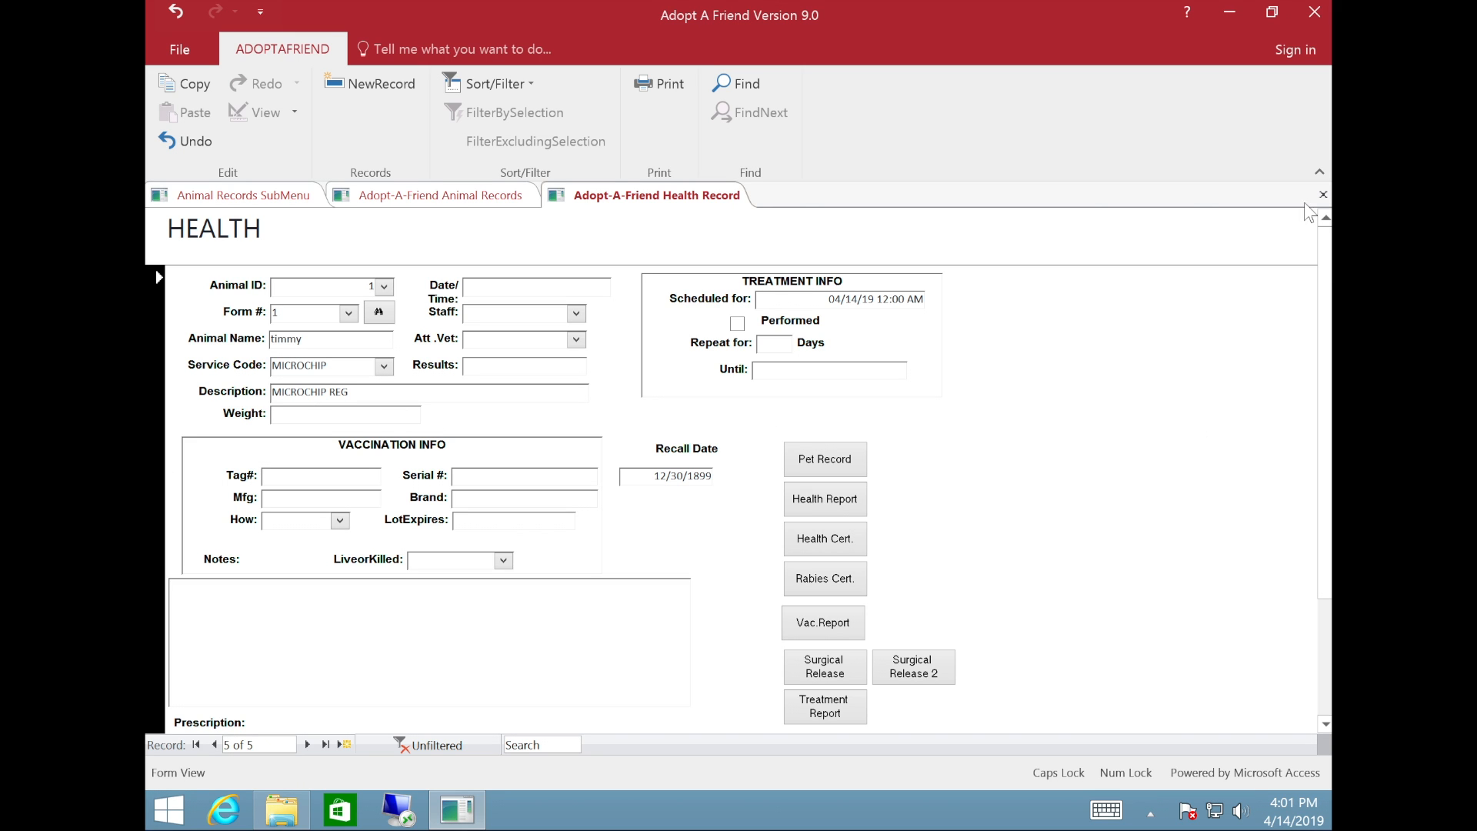
left_click(1323, 194)
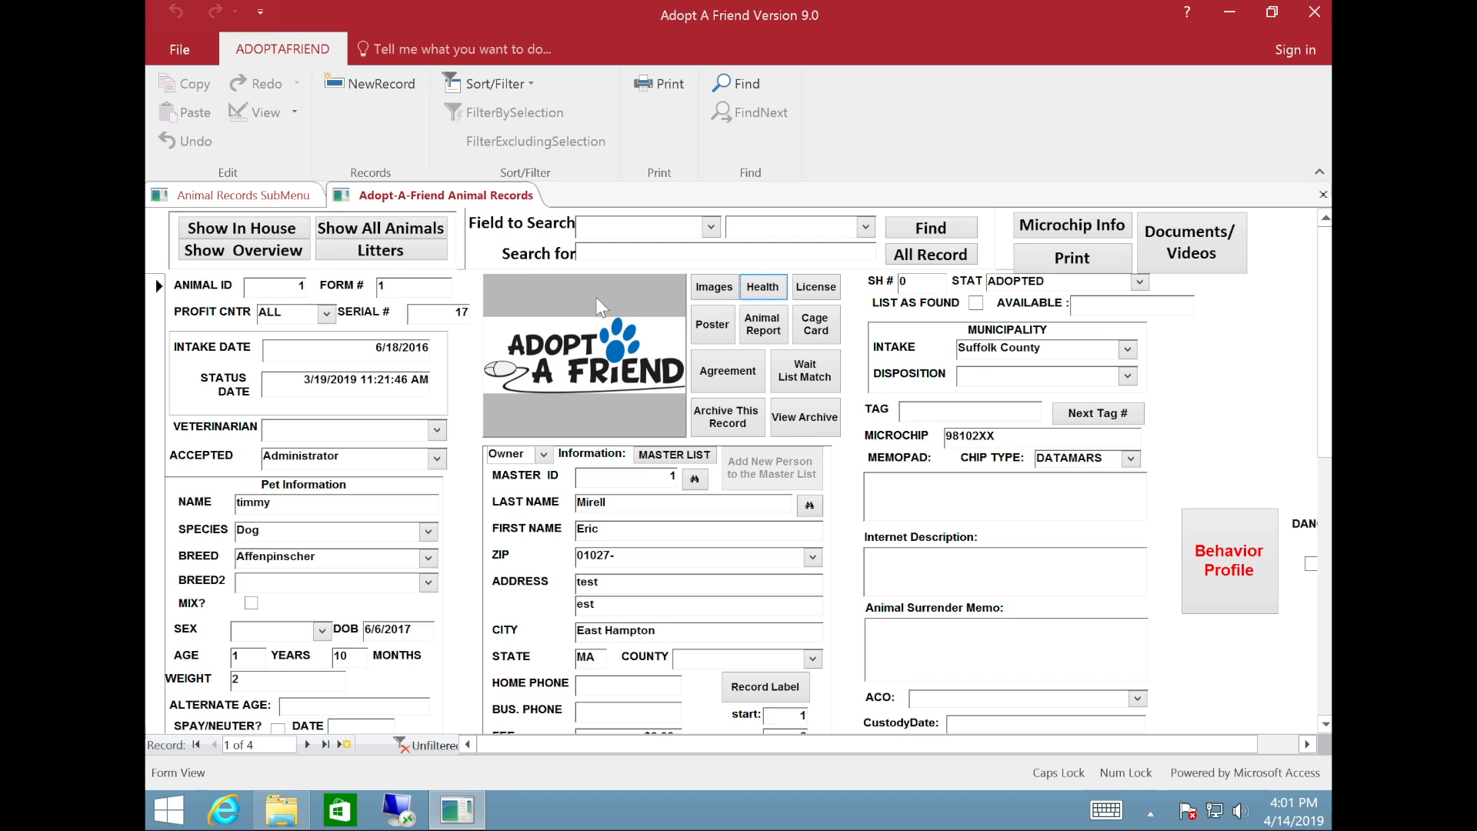
Create a litter of 2 additional pets from primary pet 1 and return to the animal records.
left_click(377, 253)
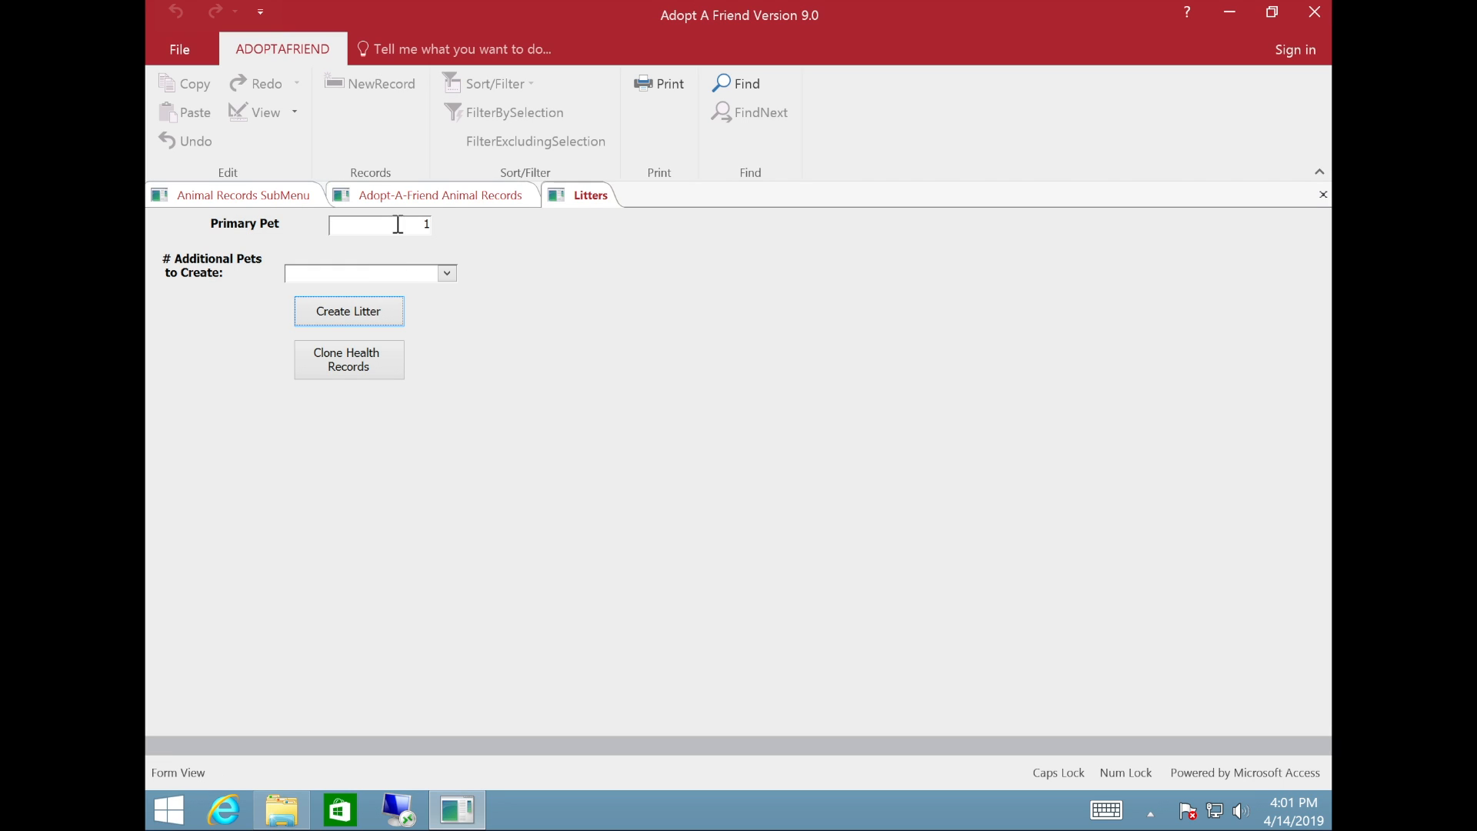
left_click(447, 273)
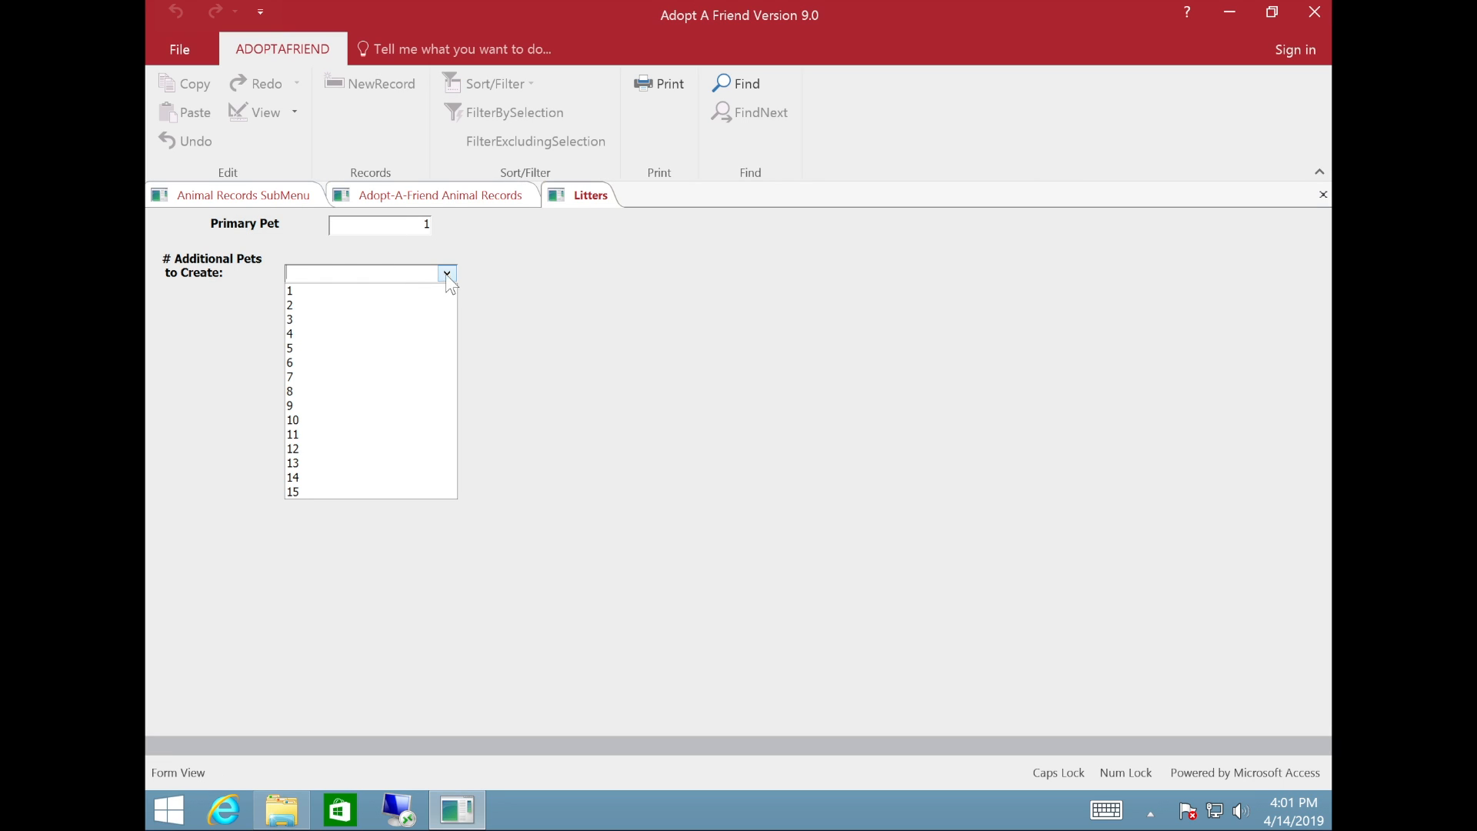
left_click(372, 304)
left_click(335, 307)
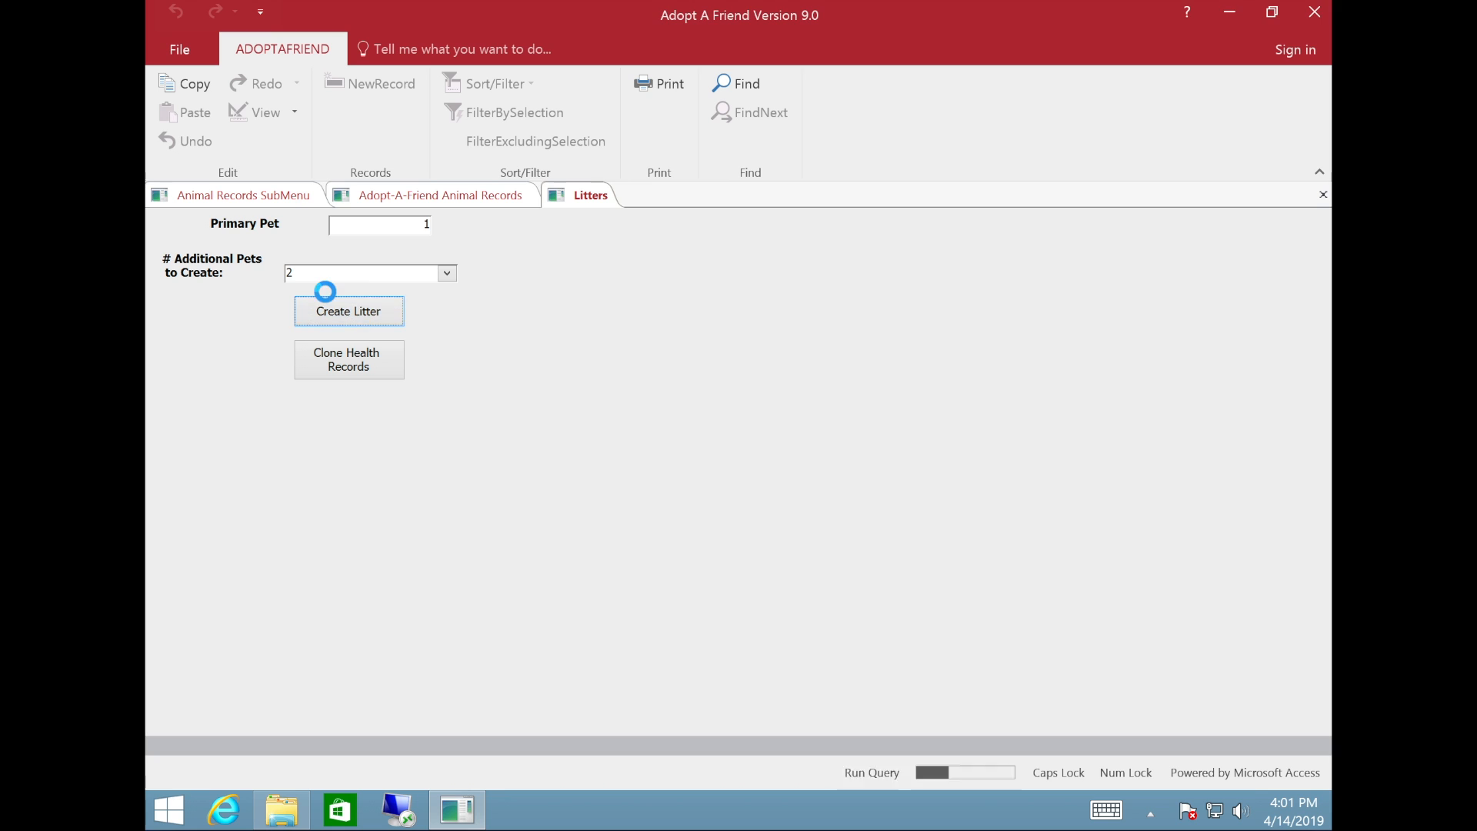
left_click(752, 464)
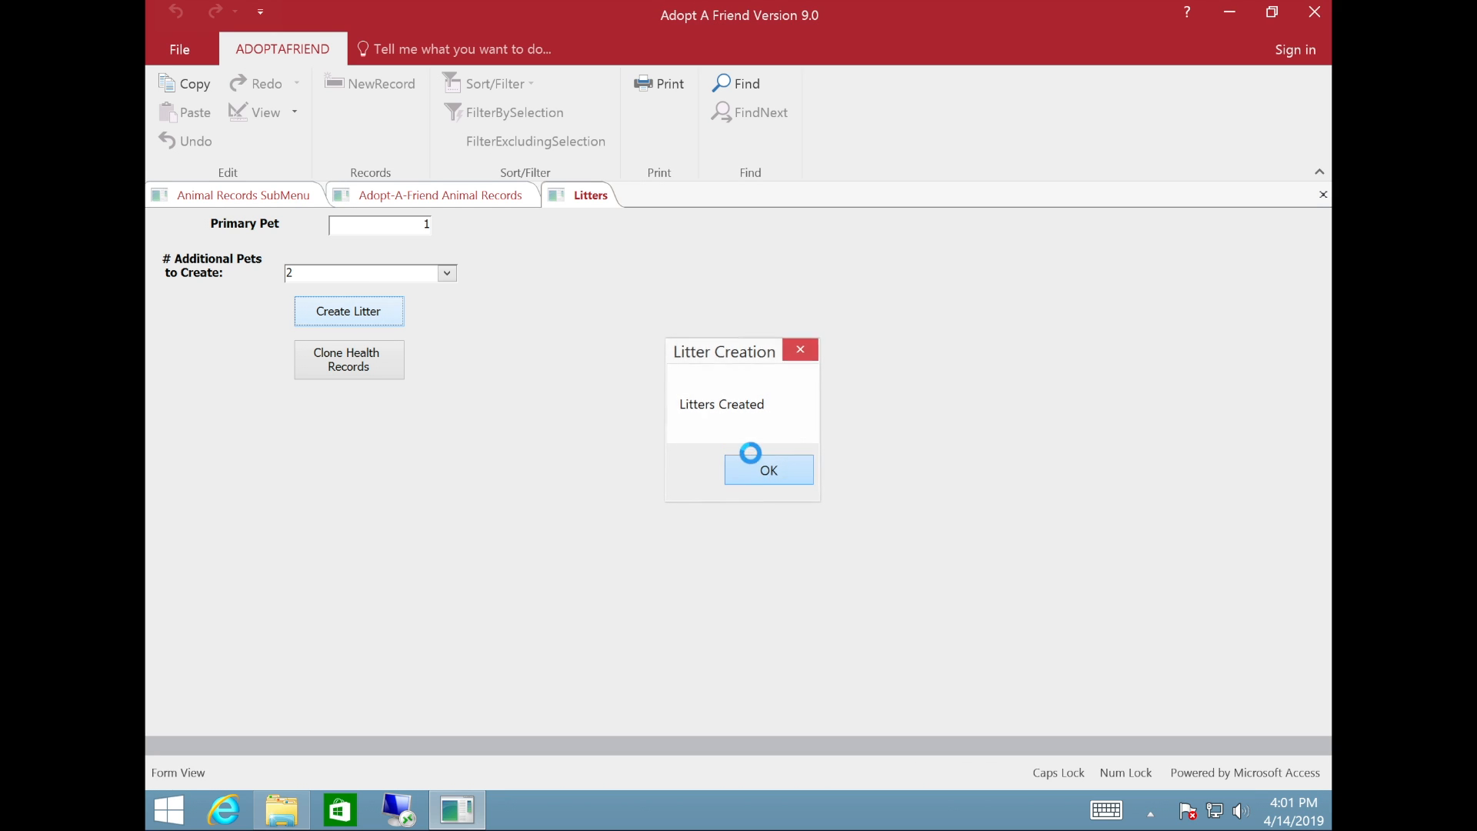
left_click(495, 202)
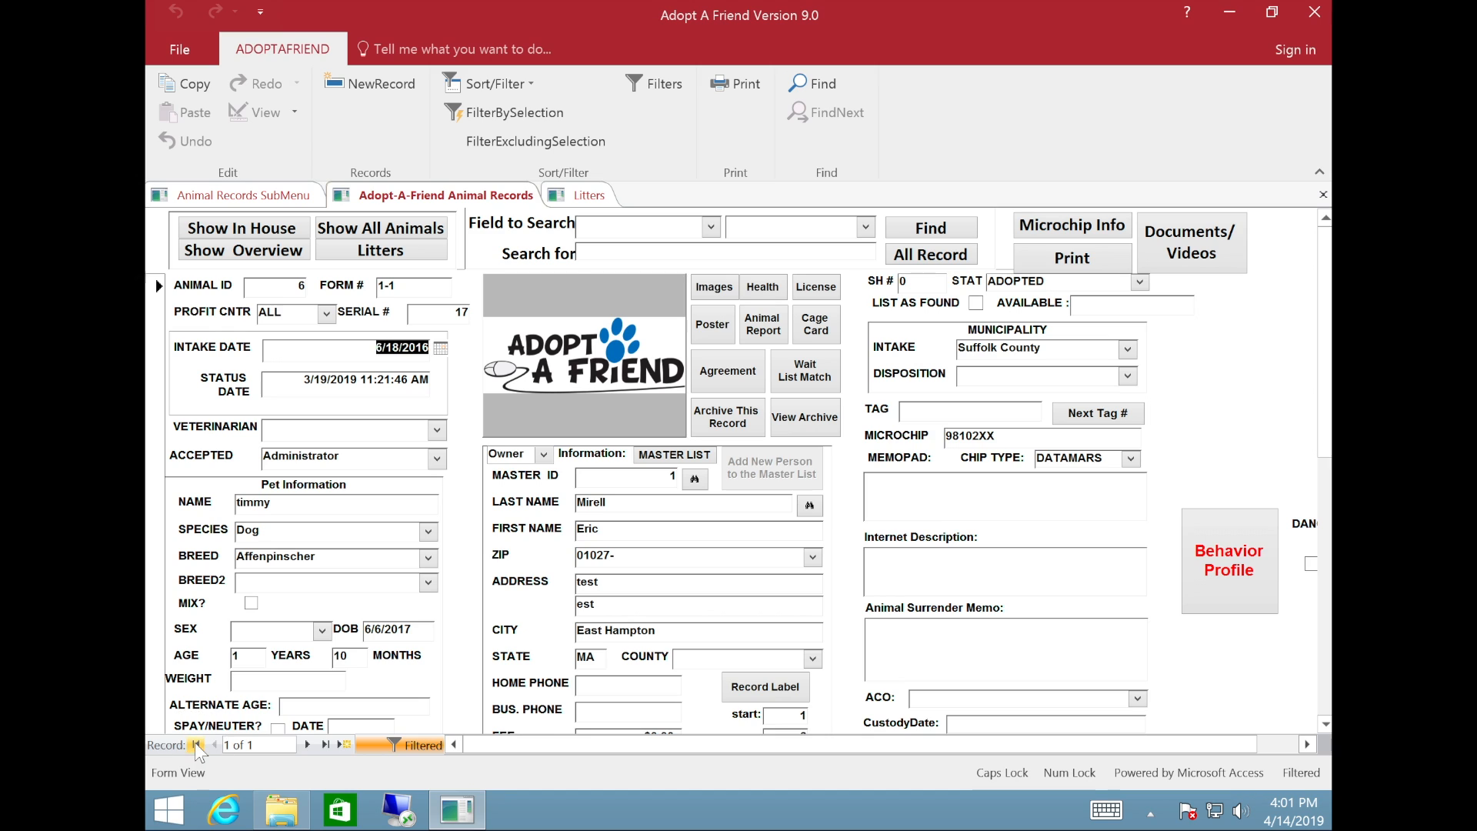
Remove the filter from the animal records and clone primary pet 1's health records to its litter.
left_click(478, 88)
left_click(496, 114)
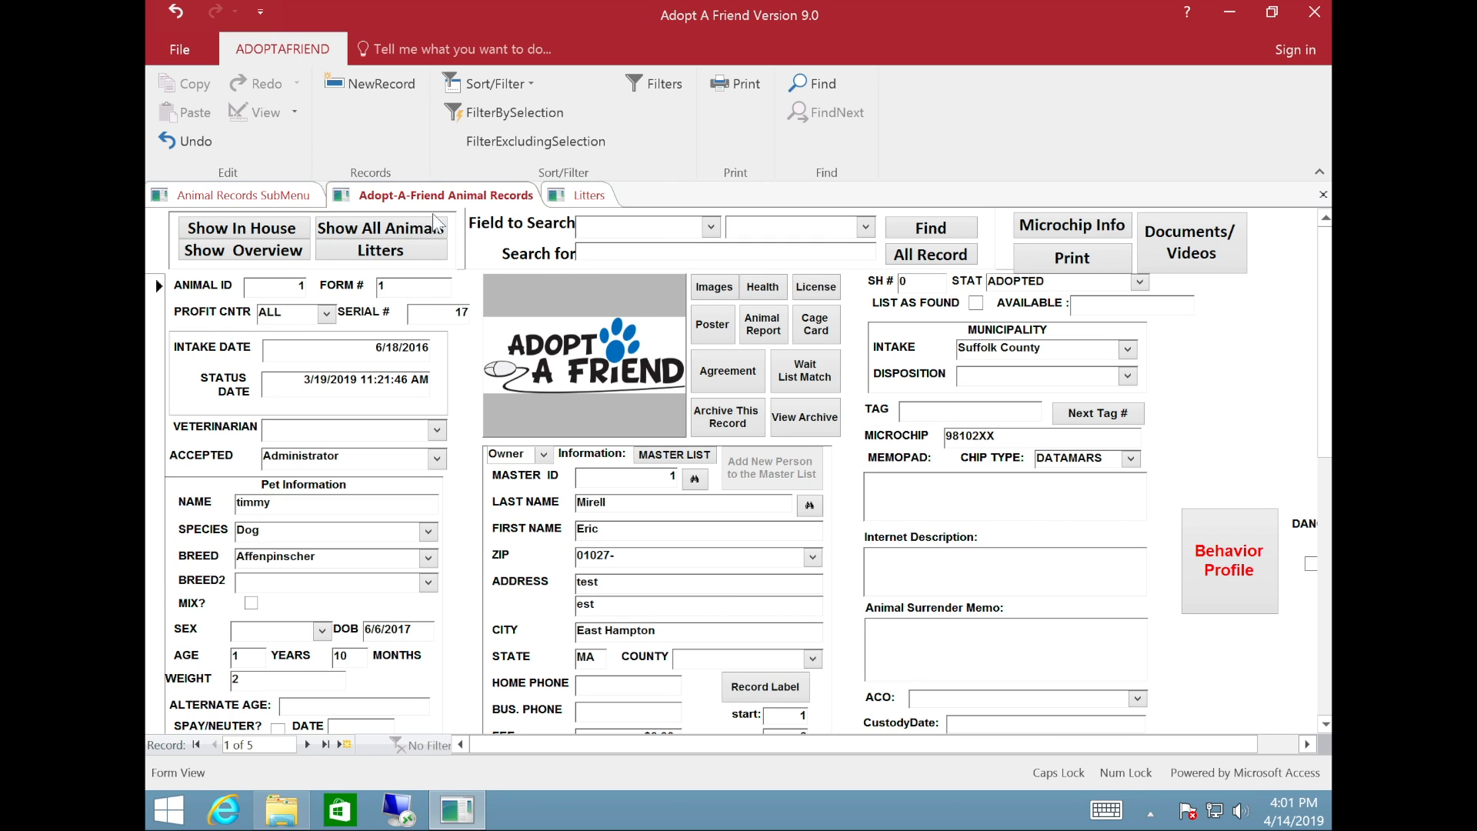
left_click(394, 251)
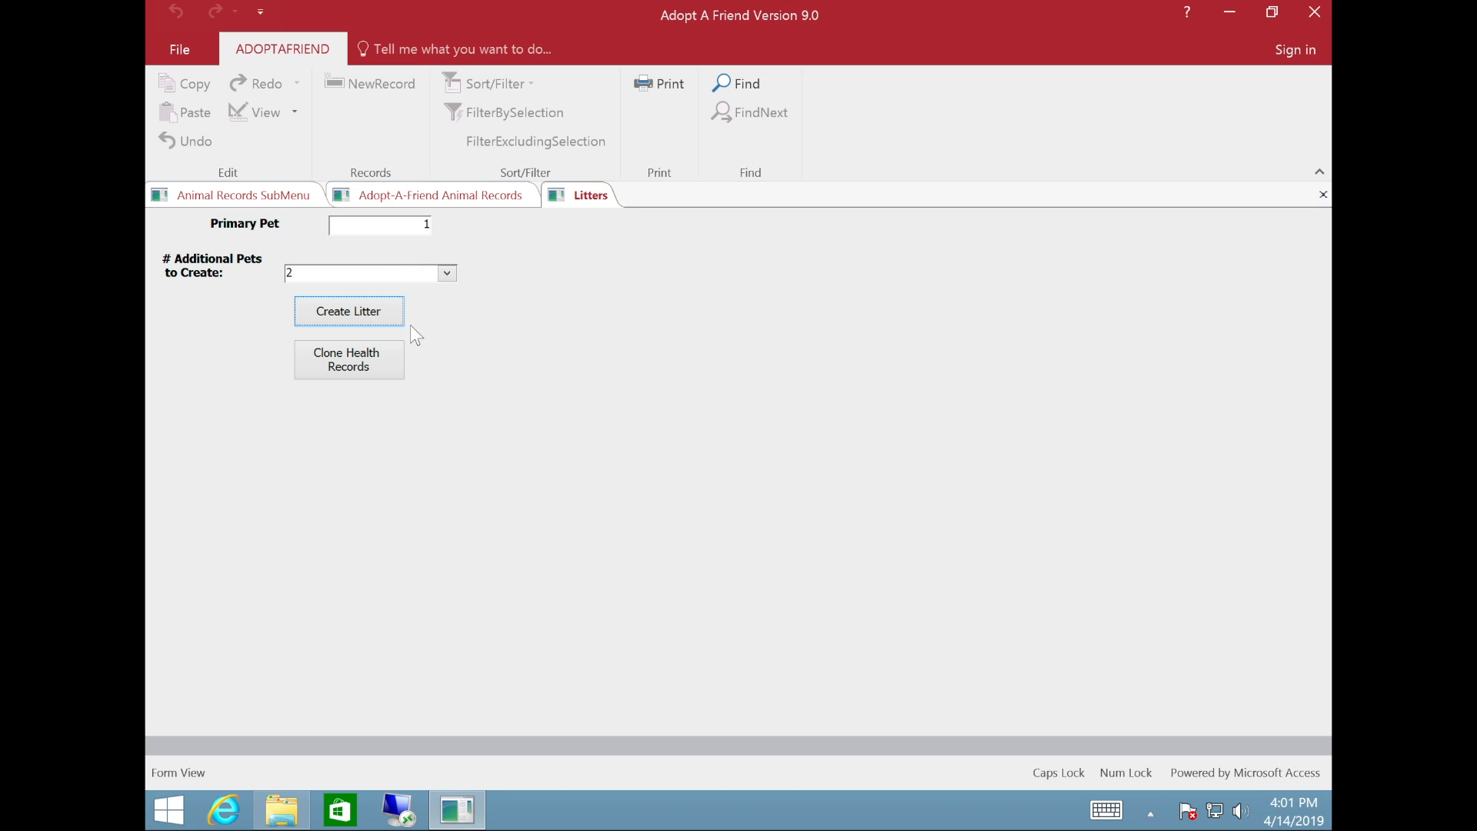
left_click(377, 367)
left_click(728, 470)
left_click(775, 479)
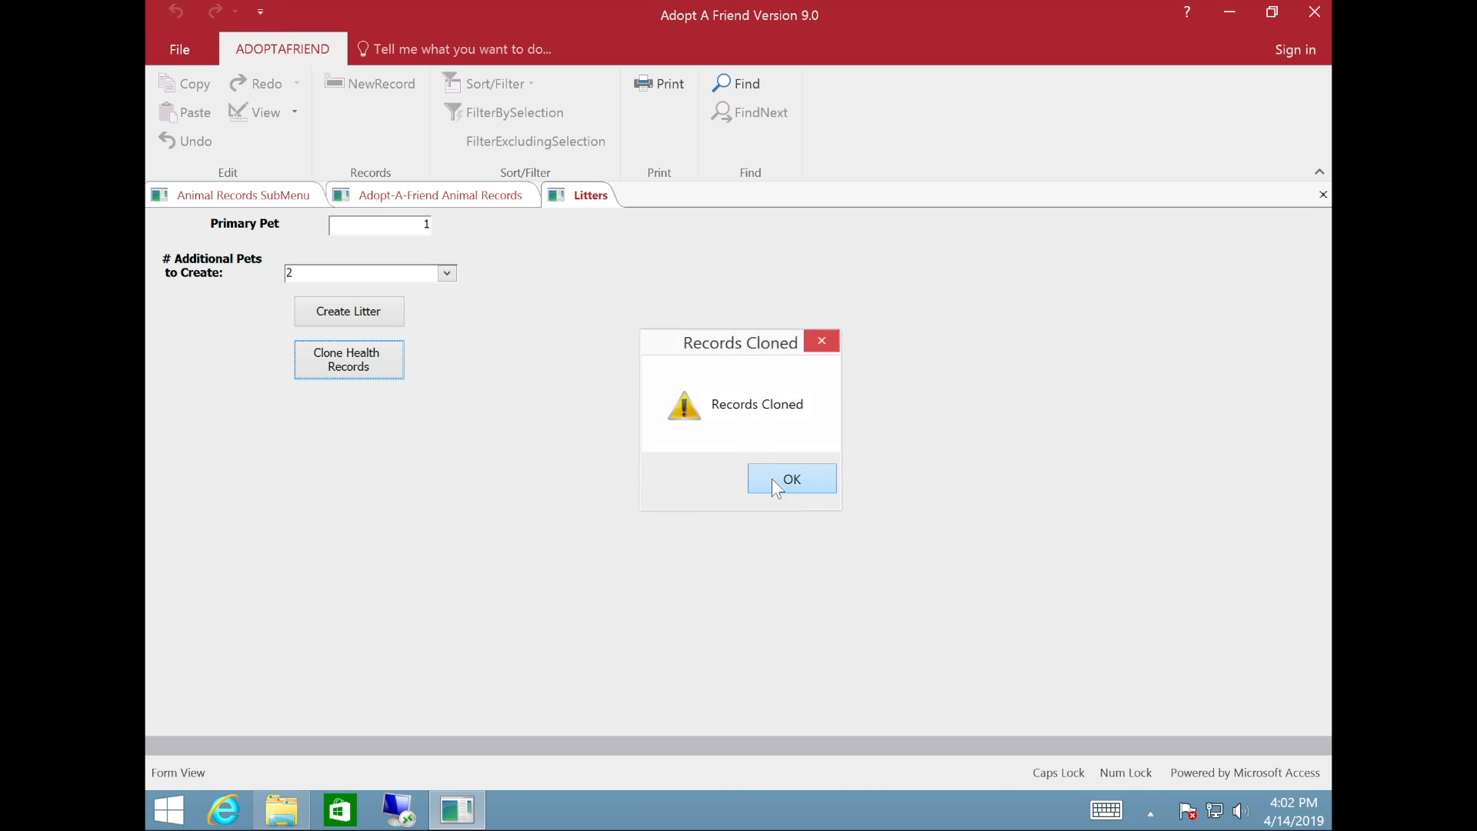
Return to the animal records, go to the littermate with form number 1-1 and open its health record.
left_click(465, 200)
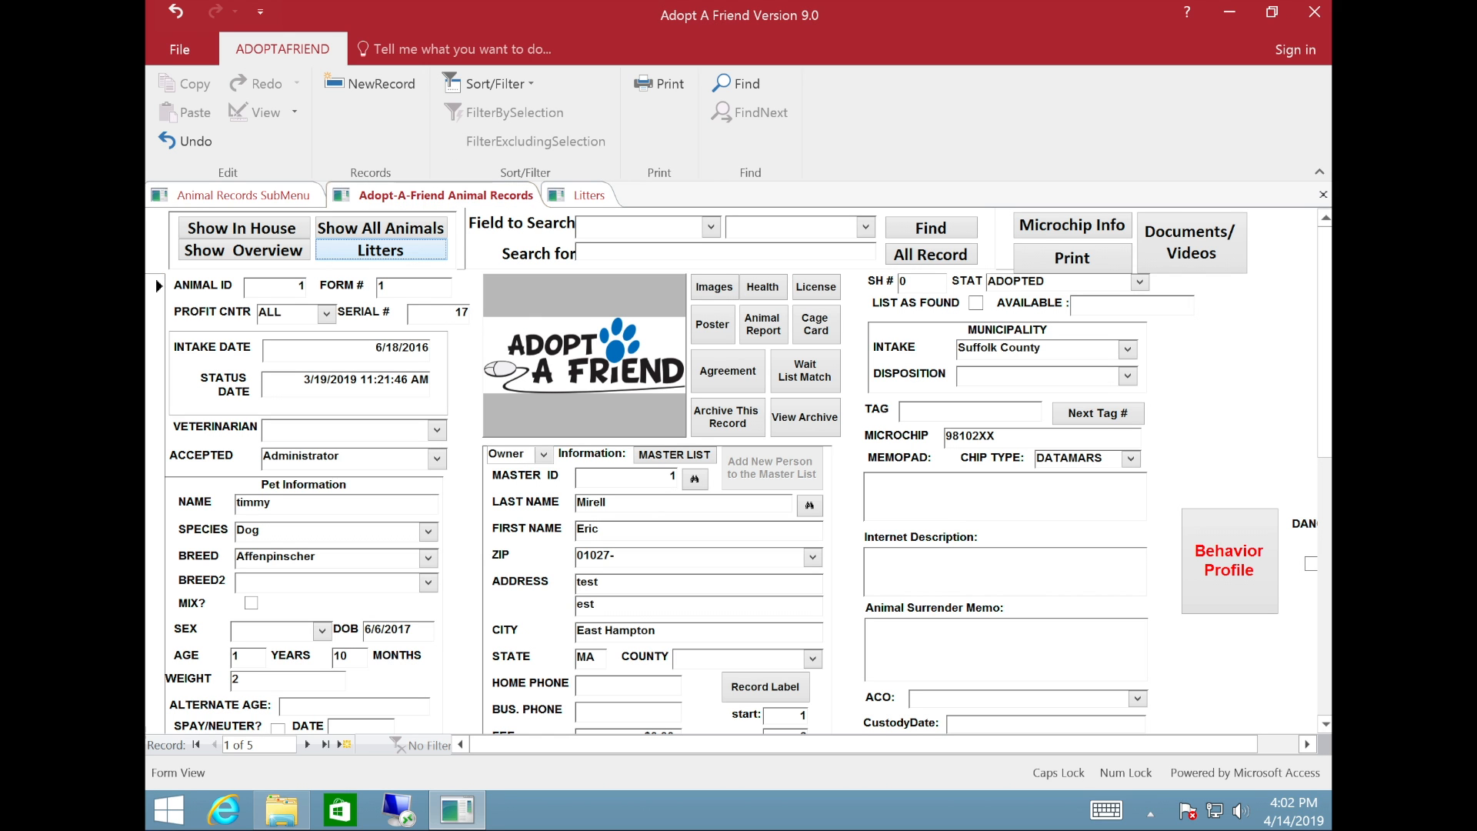
left_click(308, 743)
left_click(306, 743)
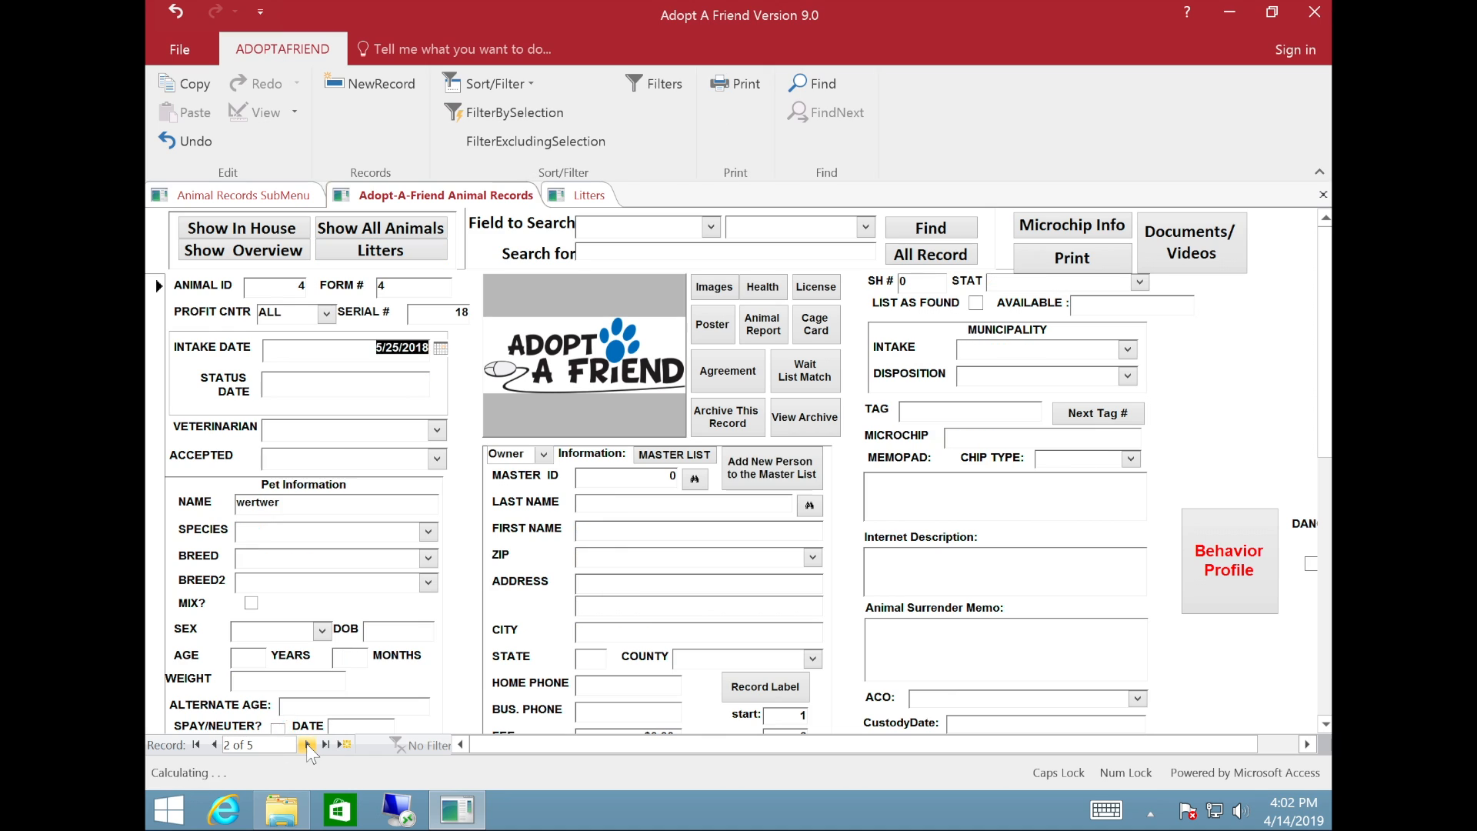
left_click(307, 743)
left_click(307, 743)
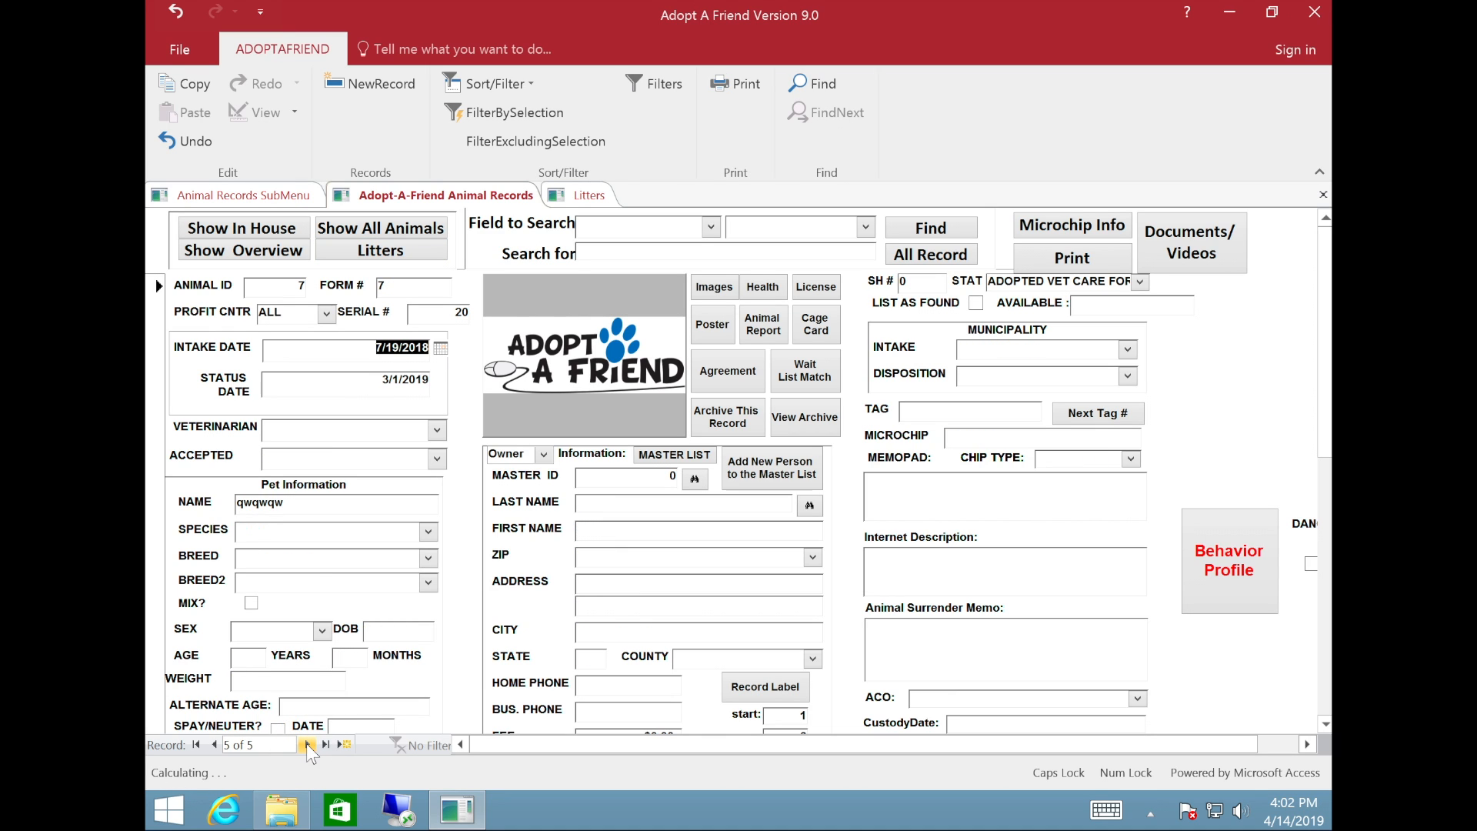
left_click(214, 744)
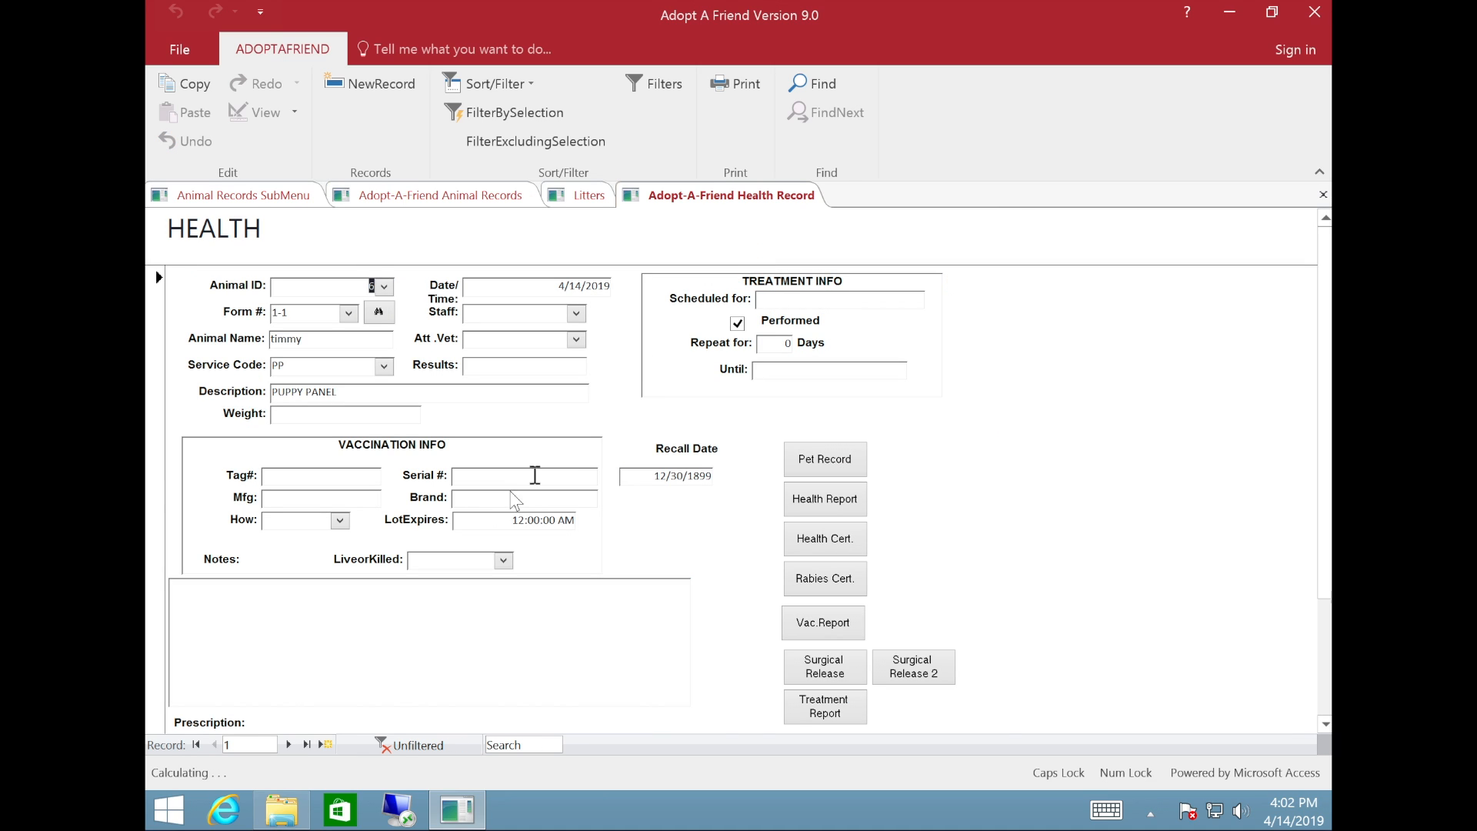
Review the services and scheduled dates in littermate 1-1's cloned health records through to the last one.
left_click(289, 744)
left_click(289, 744)
left_click(288, 744)
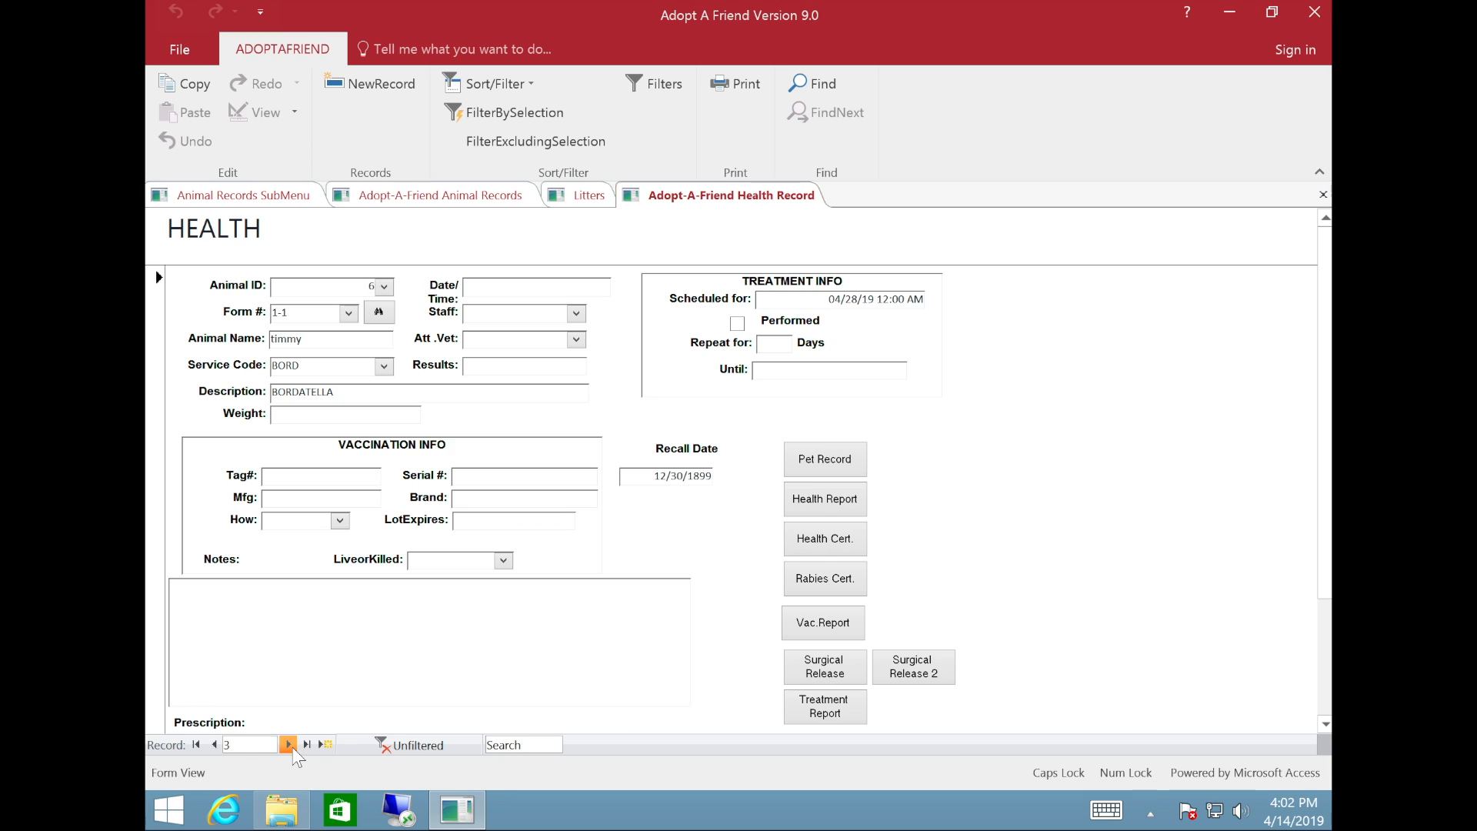
left_click(306, 745)
left_click(306, 745)
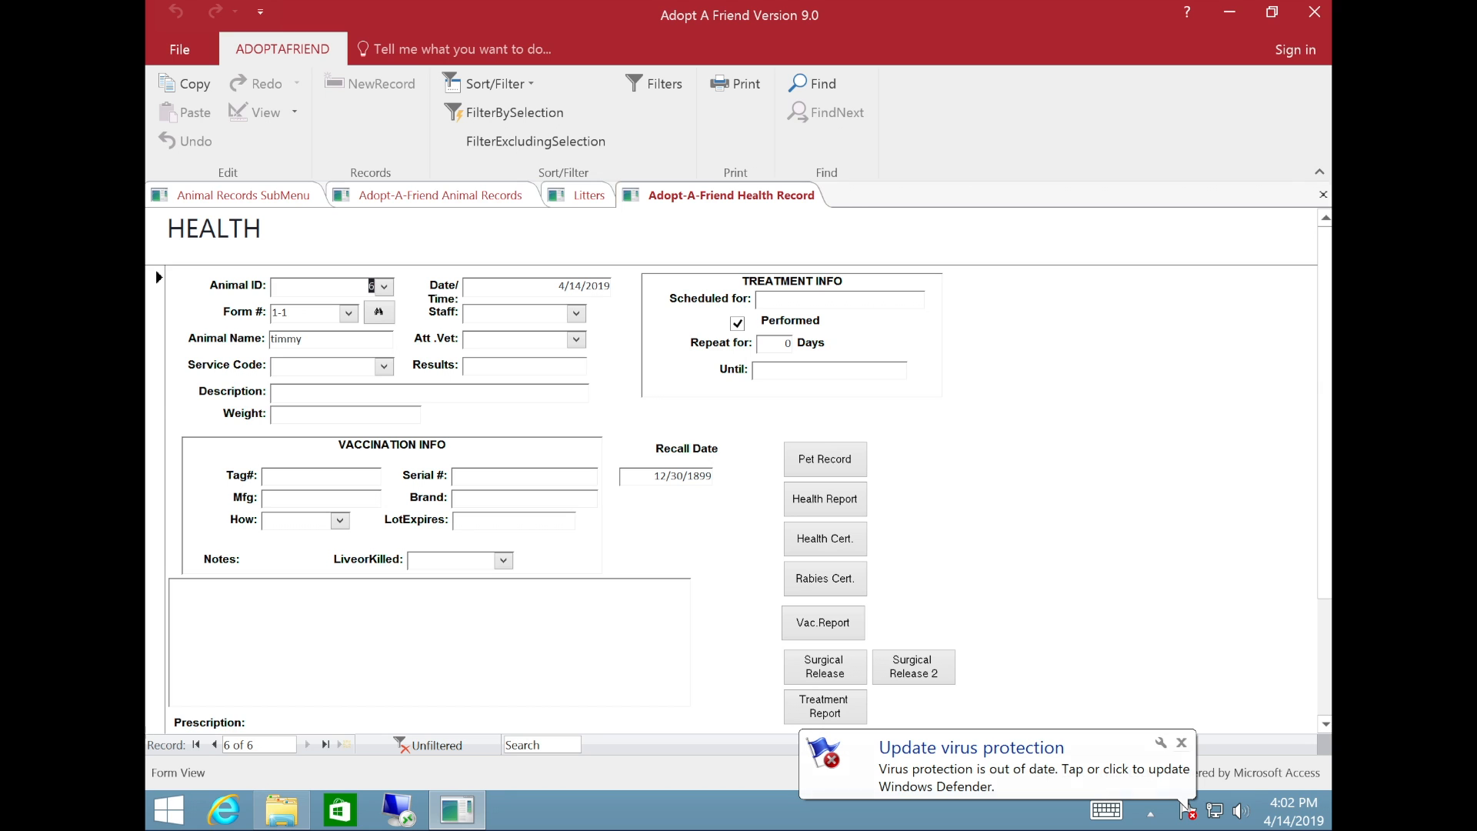
right_click(555, 829)
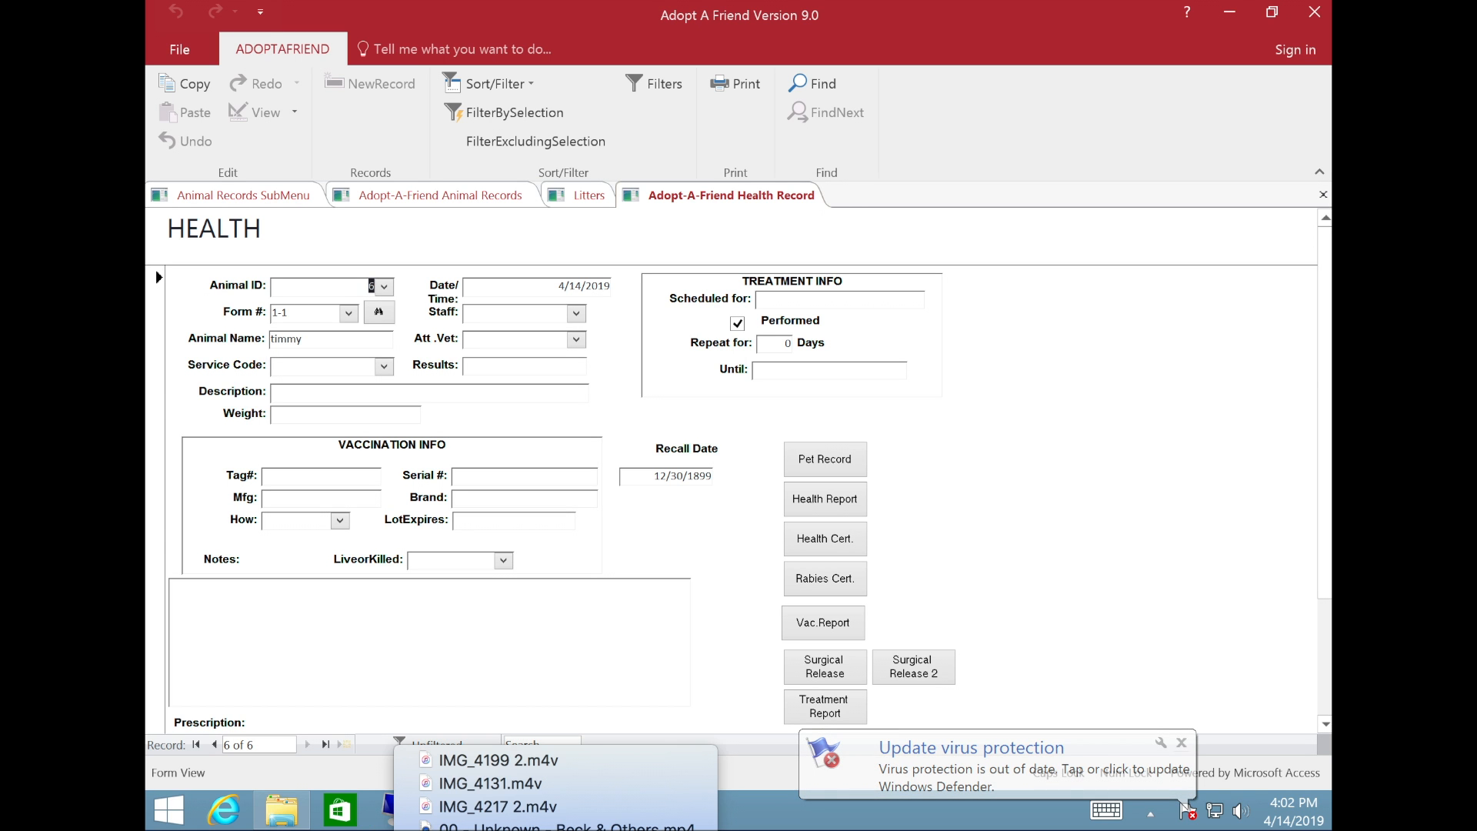